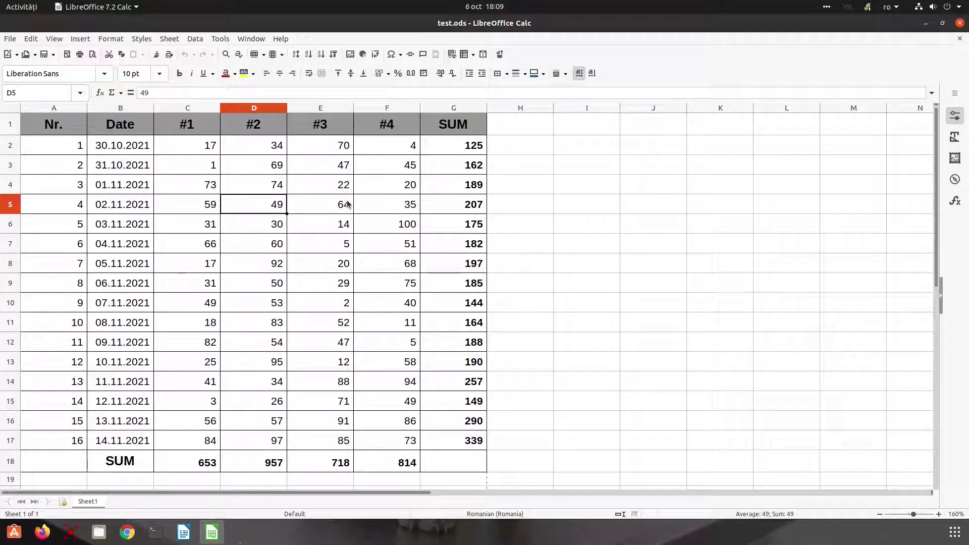
Step: Inspect the score table: the B2 date, G14's formula and cell C3
left_click(133, 150)
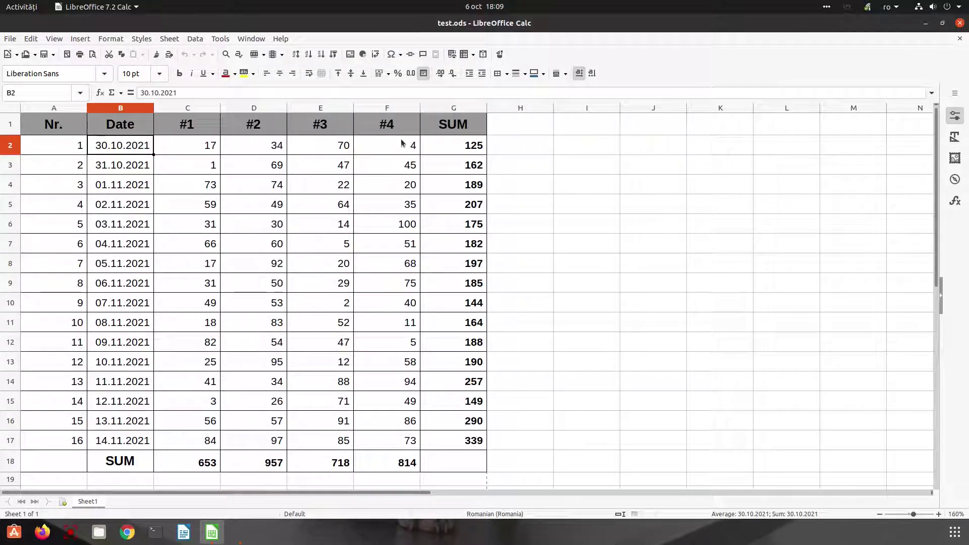
left_click_drag(75, 126, 461, 463)
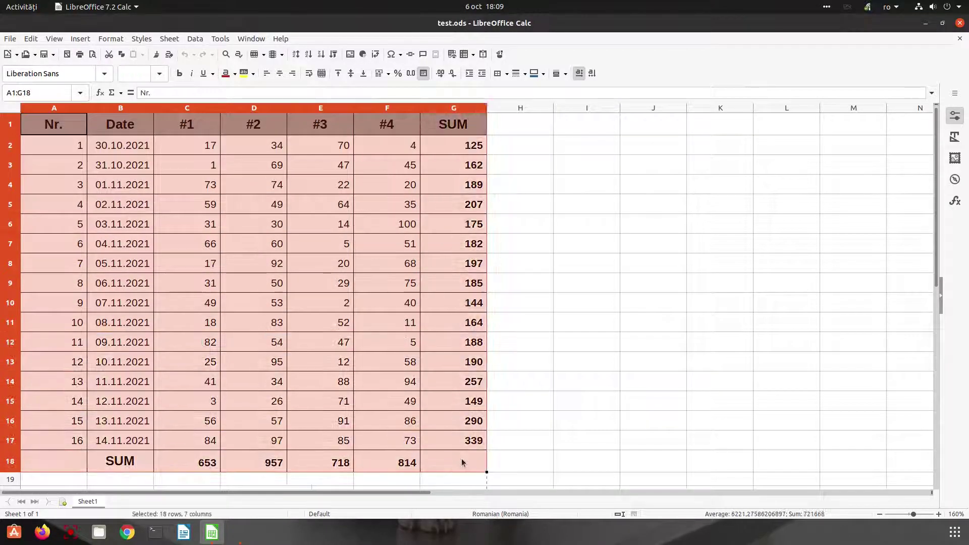
left_click(451, 383)
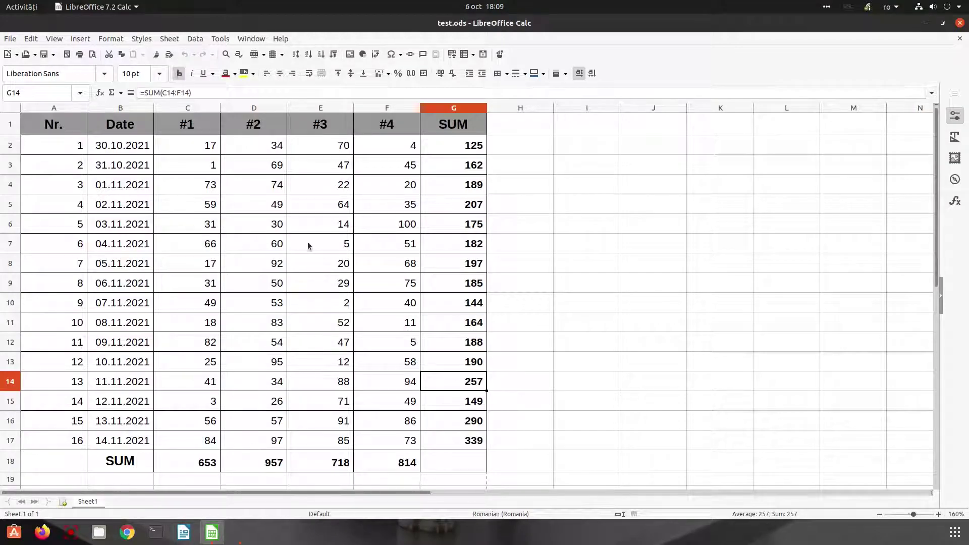
left_click(174, 172)
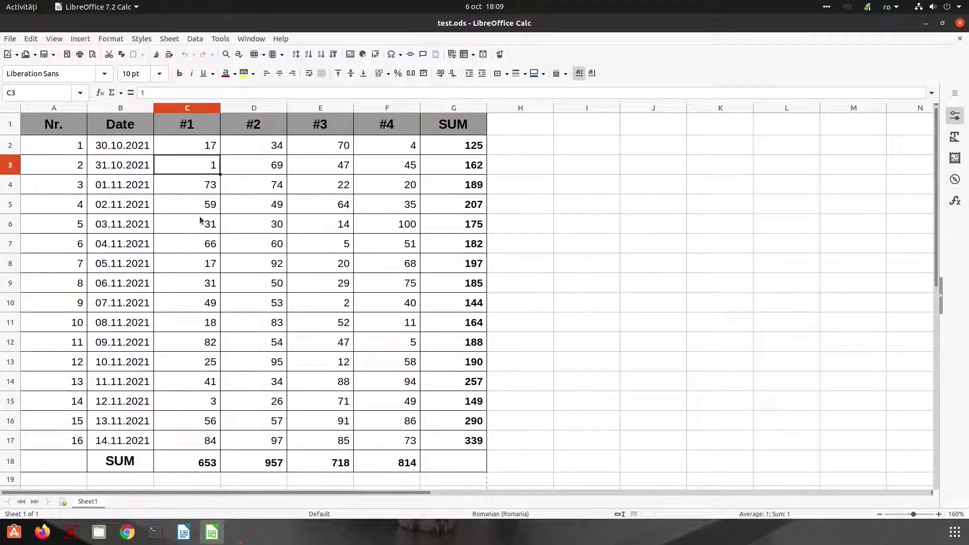
Step: Turn on View > Value Highlighting and check the E18 total and B18 SUM label
left_click(56, 40)
left_click(81, 170)
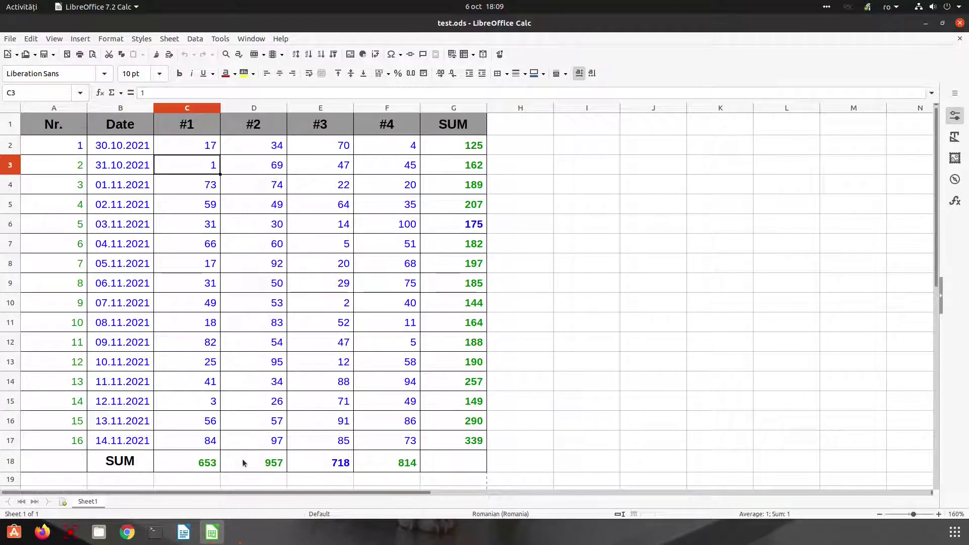
left_click(320, 463)
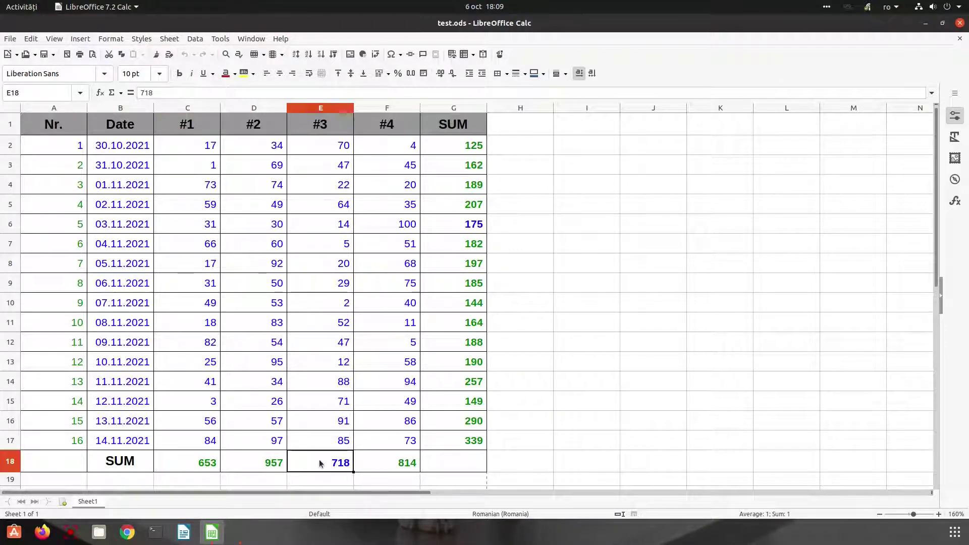
left_click(148, 460)
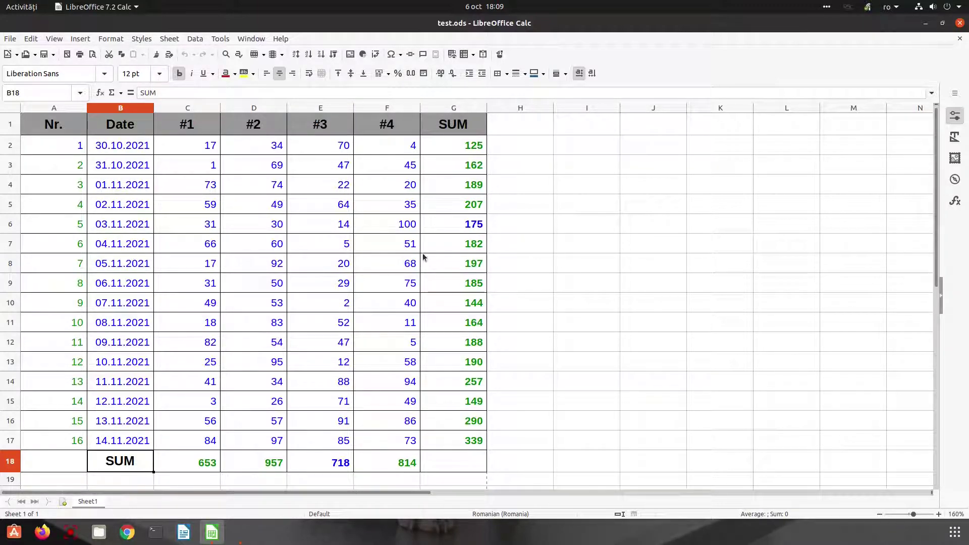
left_click(212, 461)
left_click(161, 93)
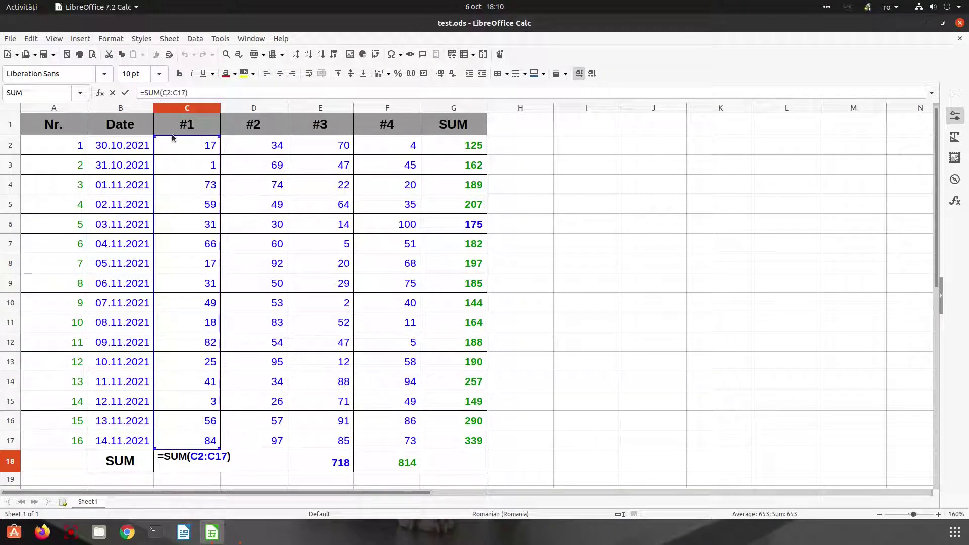
key("Return")
left_click(200, 463)
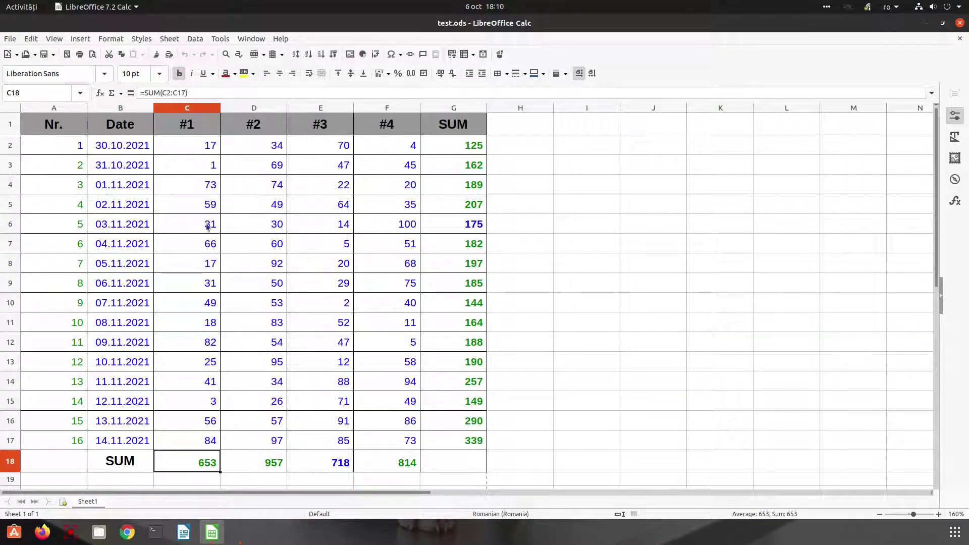
left_click(241, 462)
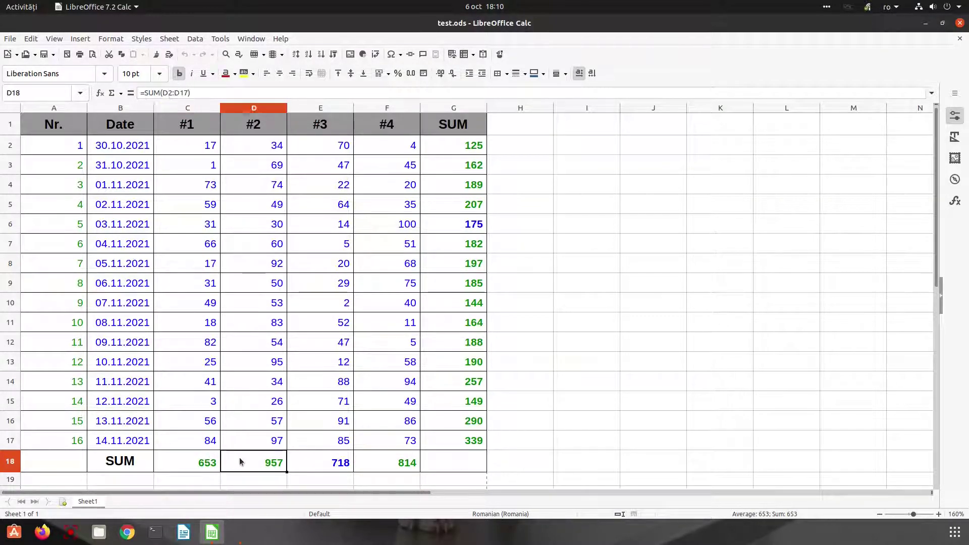
left_click(238, 94)
key("Return")
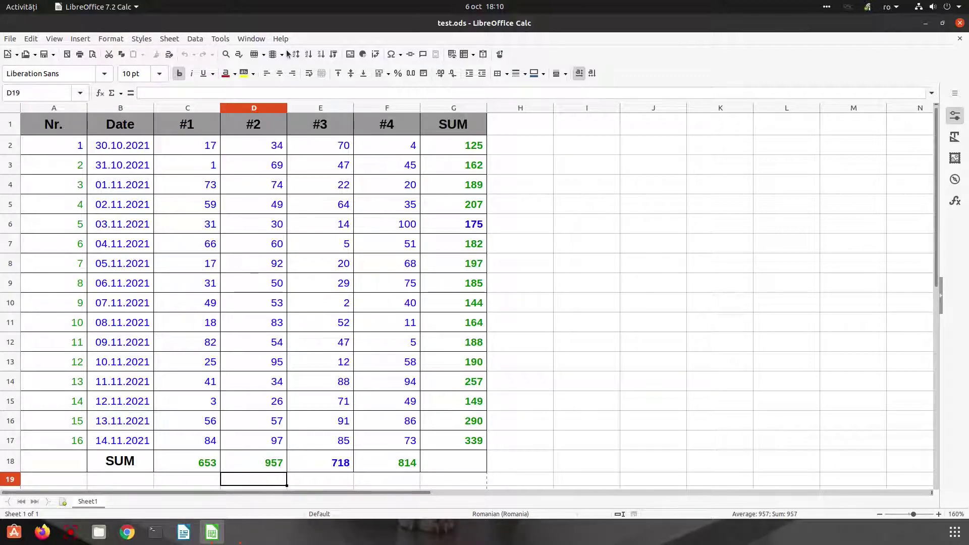
left_click(323, 462)
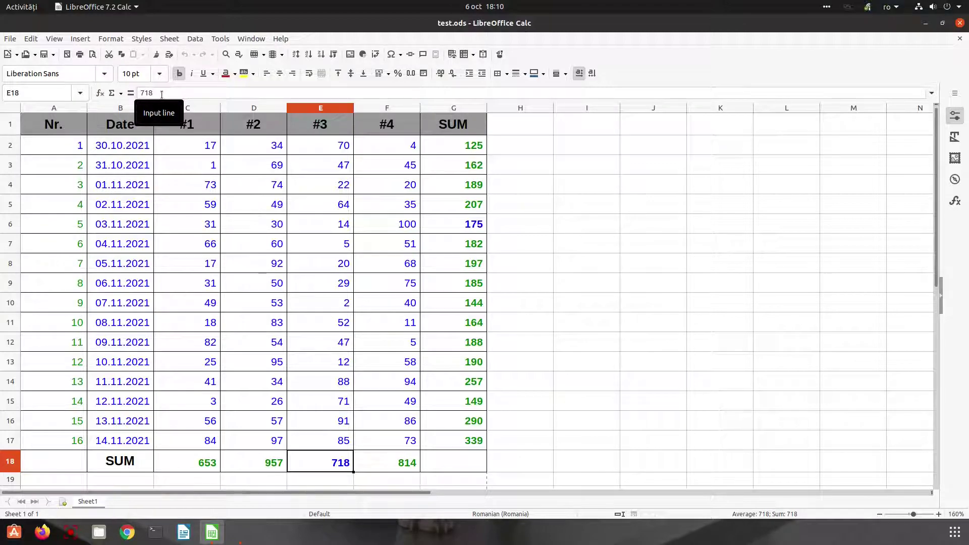
Step: Enter 0 in cell E10
left_click(284, 462)
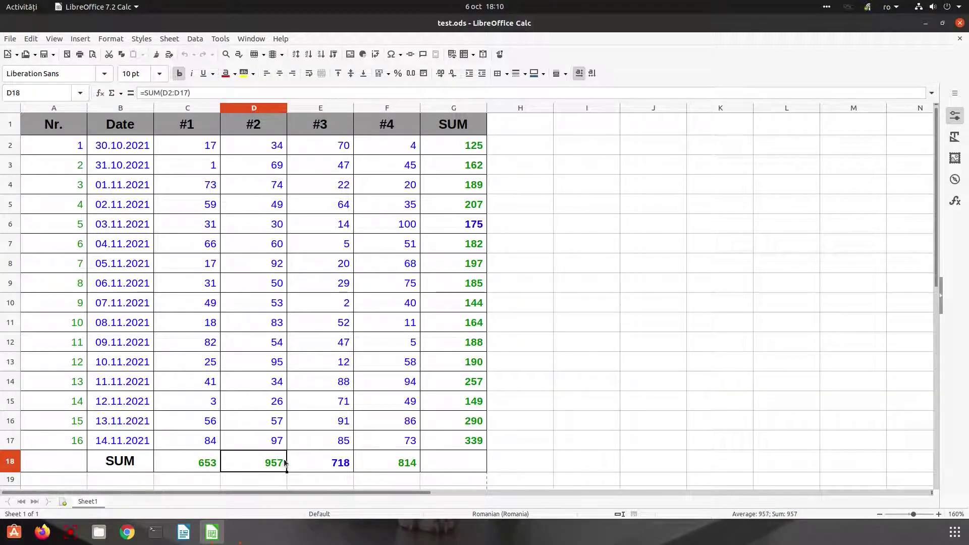
left_click(340, 298)
type("0")
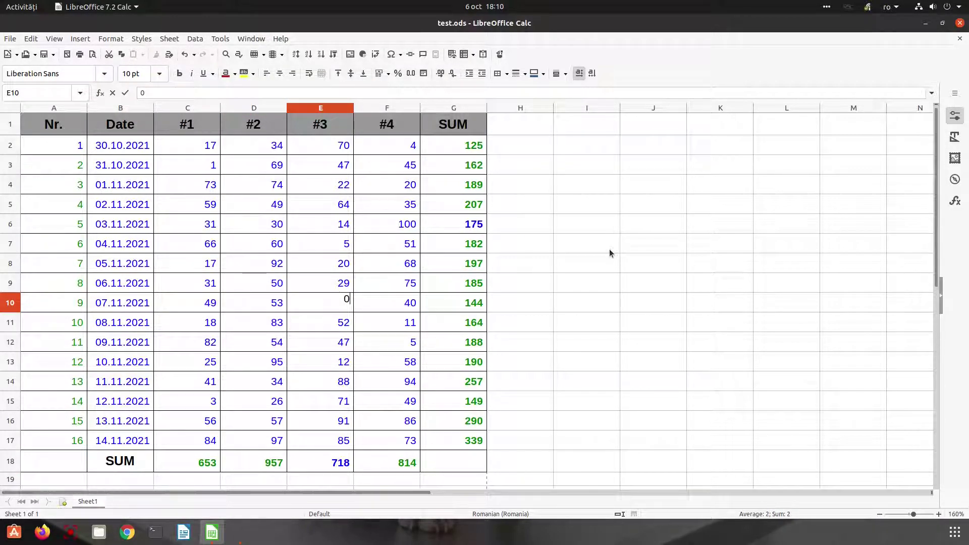
key("Return")
Step: Copy D18's SUM formula into E18 so the #3 total shows 717
left_click(336, 463)
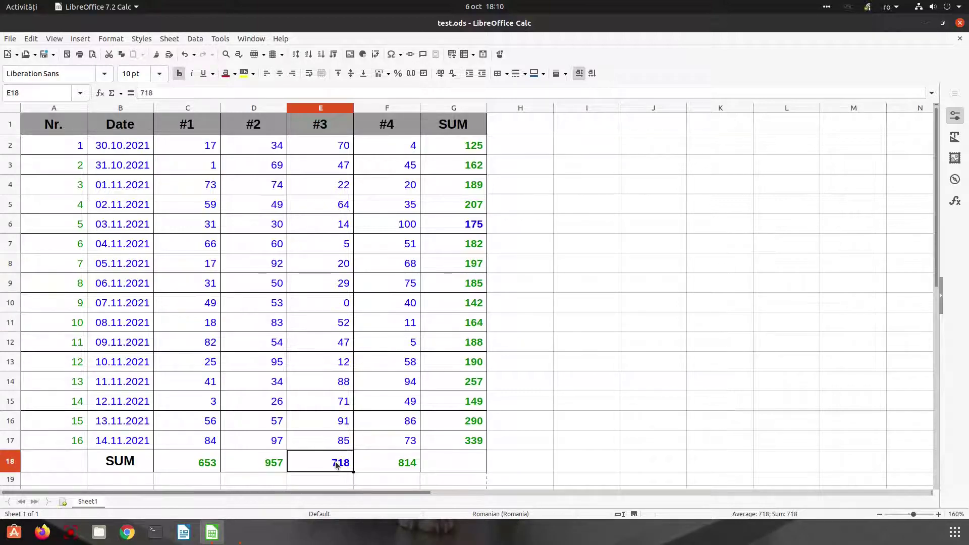
left_click(285, 468)
left_click_drag(287, 471, 351, 468)
left_click(348, 465)
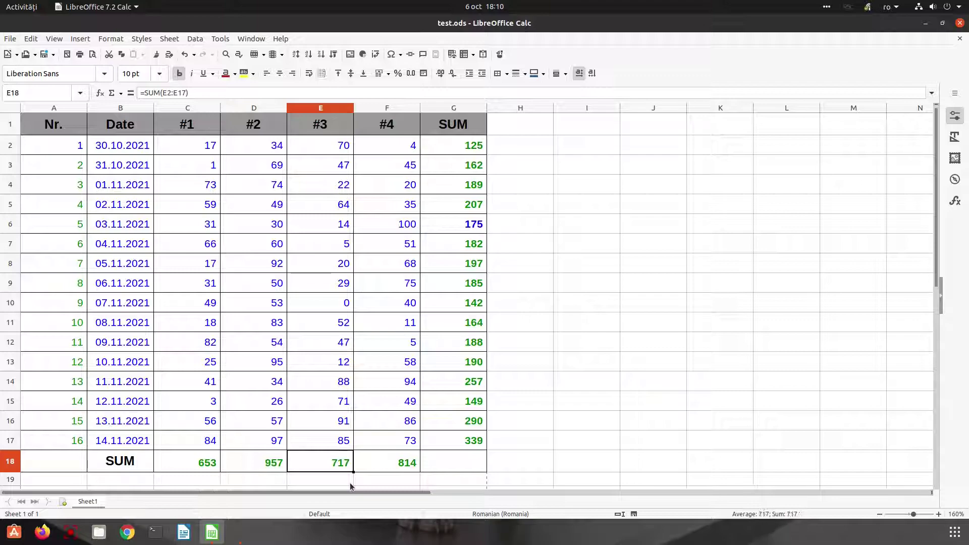
Step: Re-commit the F18 total formula and check the G6 row total
left_click(379, 464)
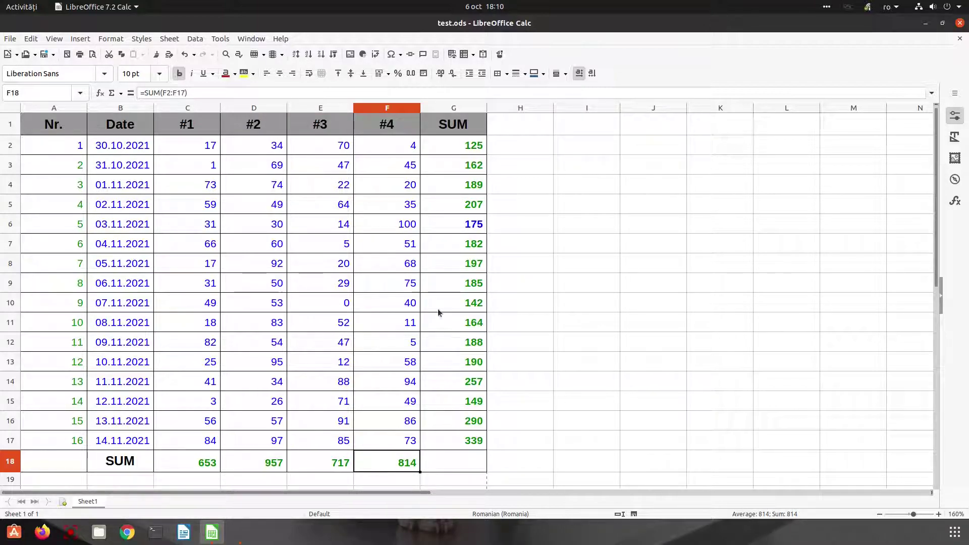
left_click(376, 93)
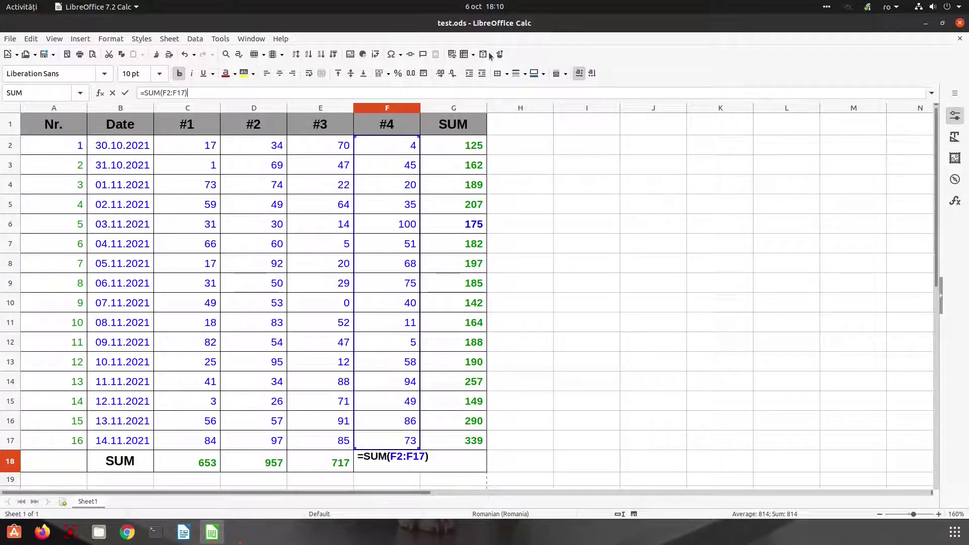
key("Return")
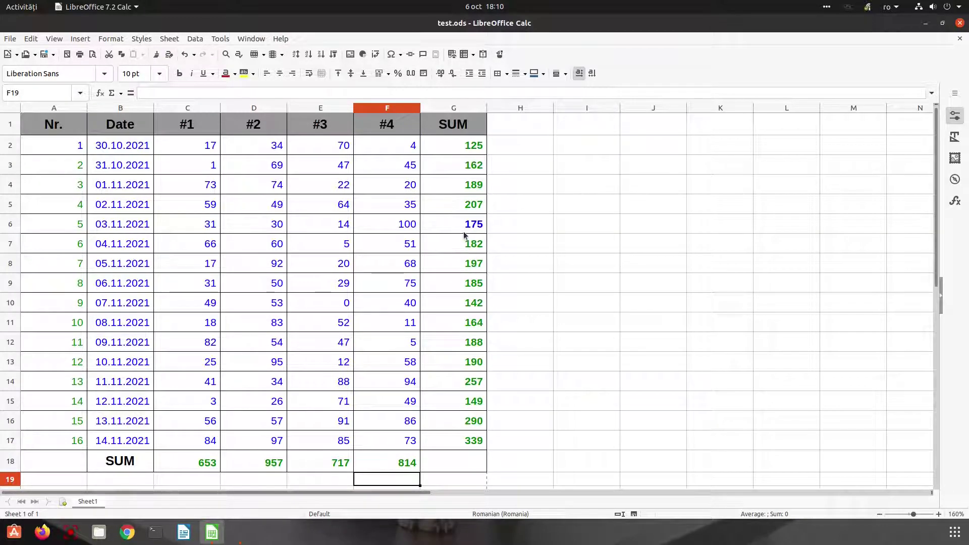
left_click(465, 228)
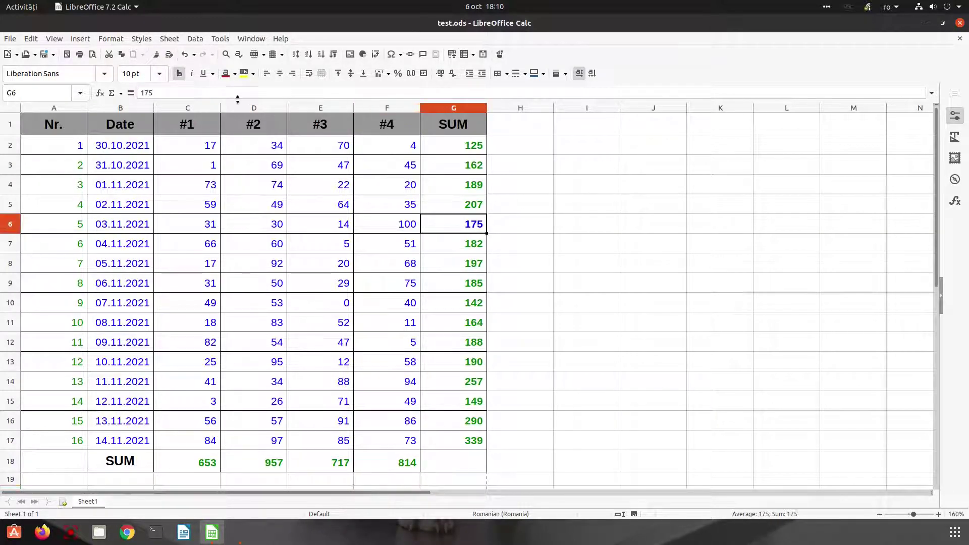
Step: Copy G5's row-sum formula down into G6, giving =SUM(C6:F6)
left_click(467, 206)
left_click(304, 93)
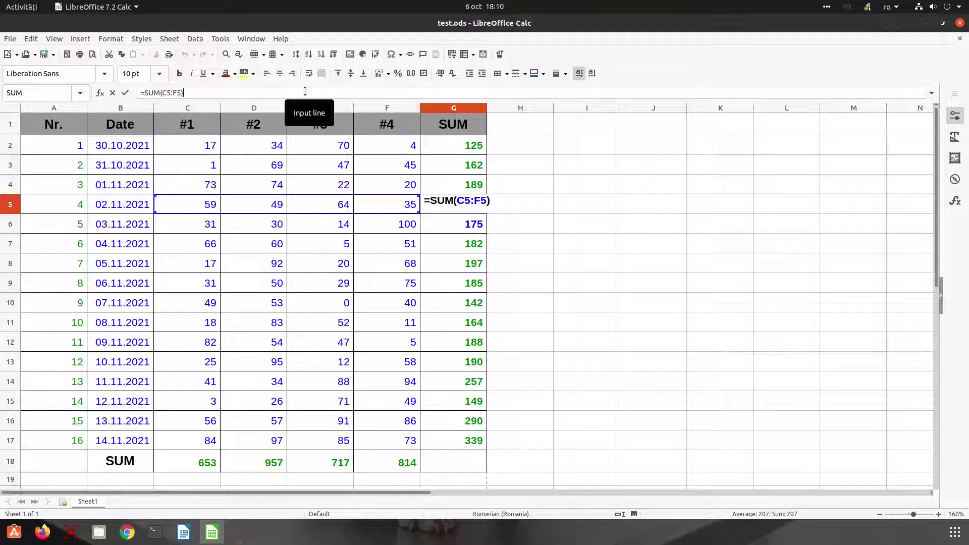
key("Return")
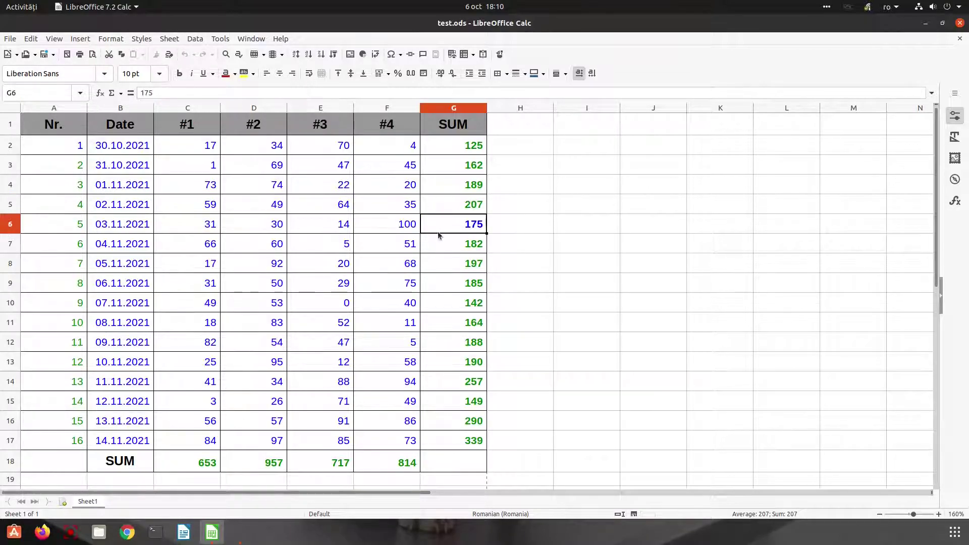
left_click(471, 206)
left_click_drag(486, 216, 482, 227)
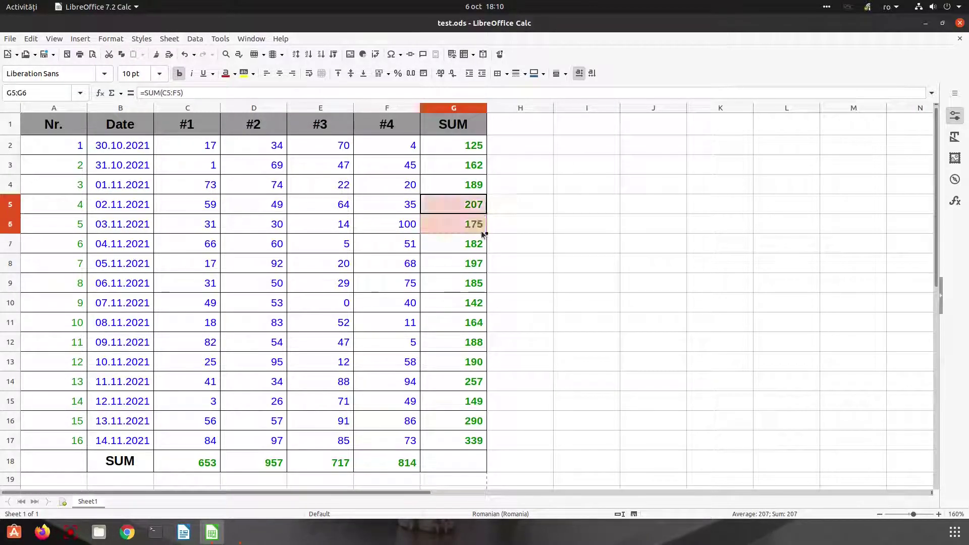
left_click(469, 227)
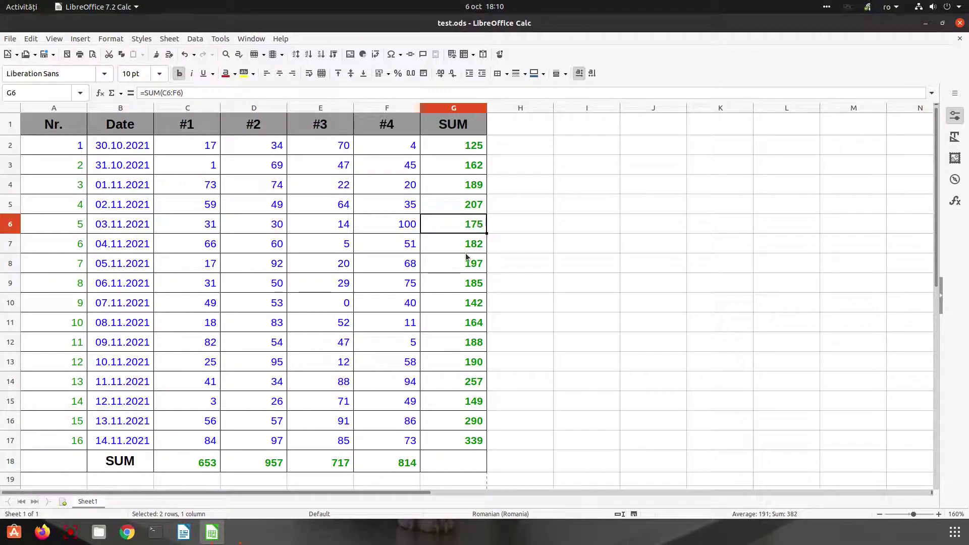
Step: Enter 0 in E6 so G6 shows 161 and E18 shows 703
left_click(331, 231)
type("0")
key("Return")
left_click(338, 222)
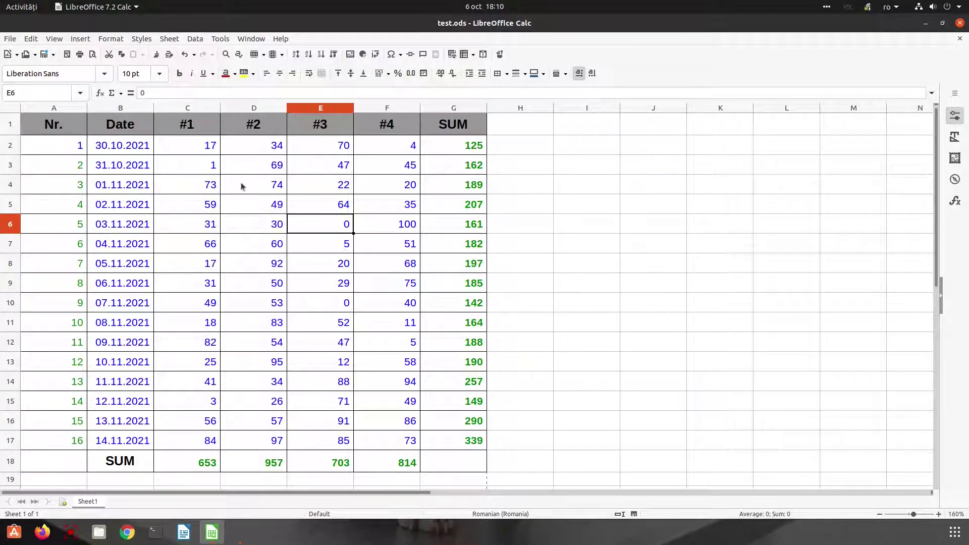
left_click(79, 146)
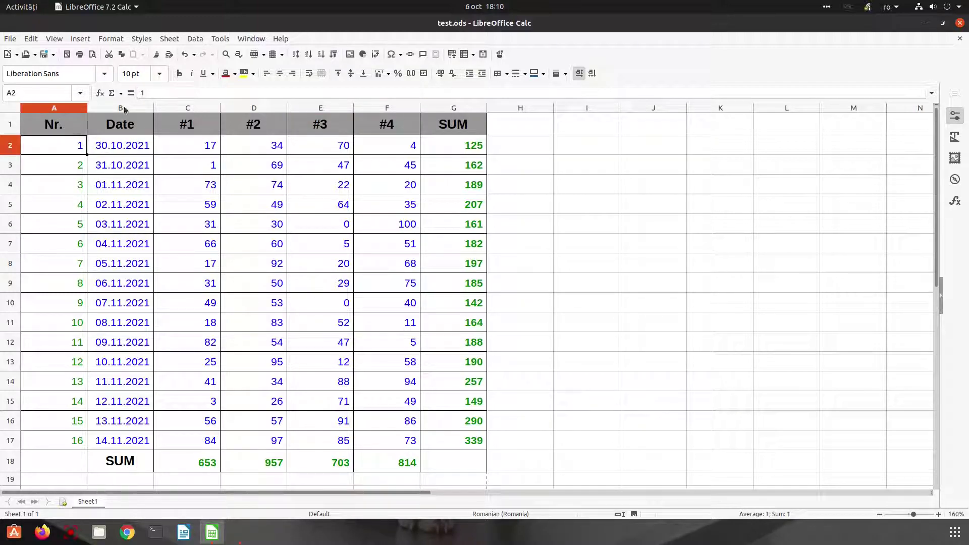
left_click(78, 168)
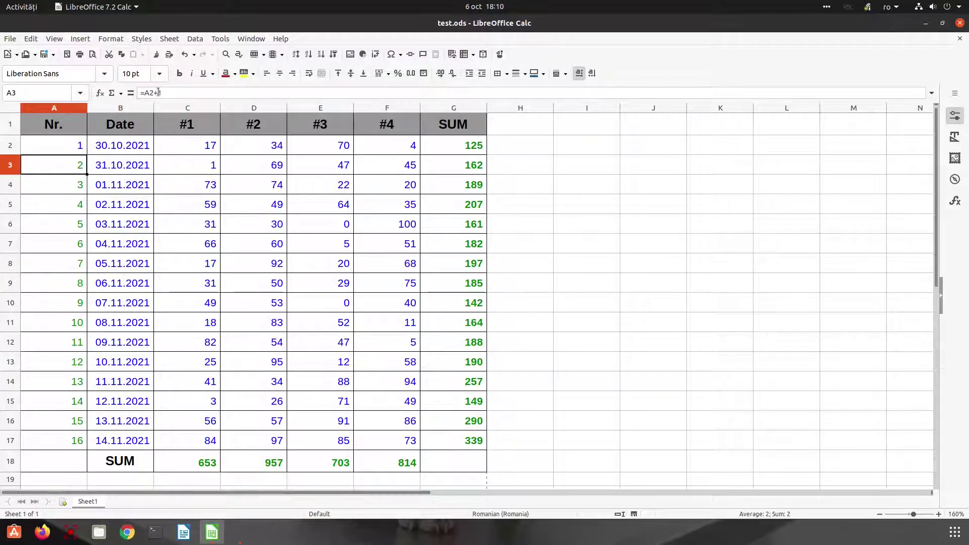
left_click(70, 189)
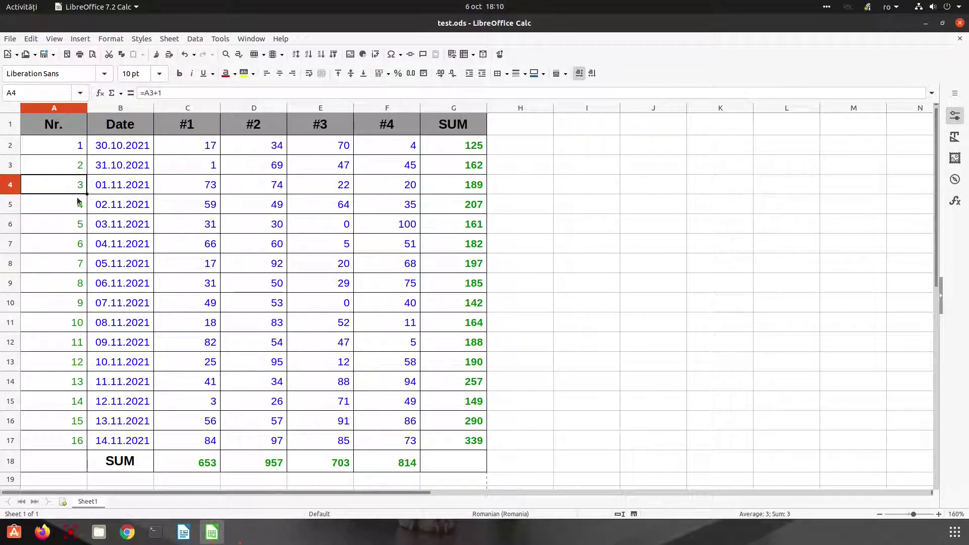
left_click(78, 201)
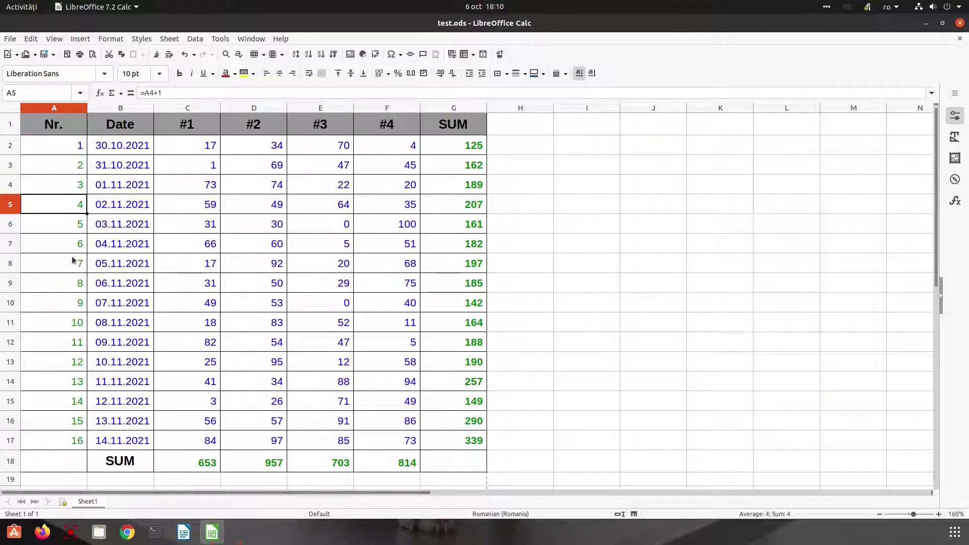
left_click(130, 463)
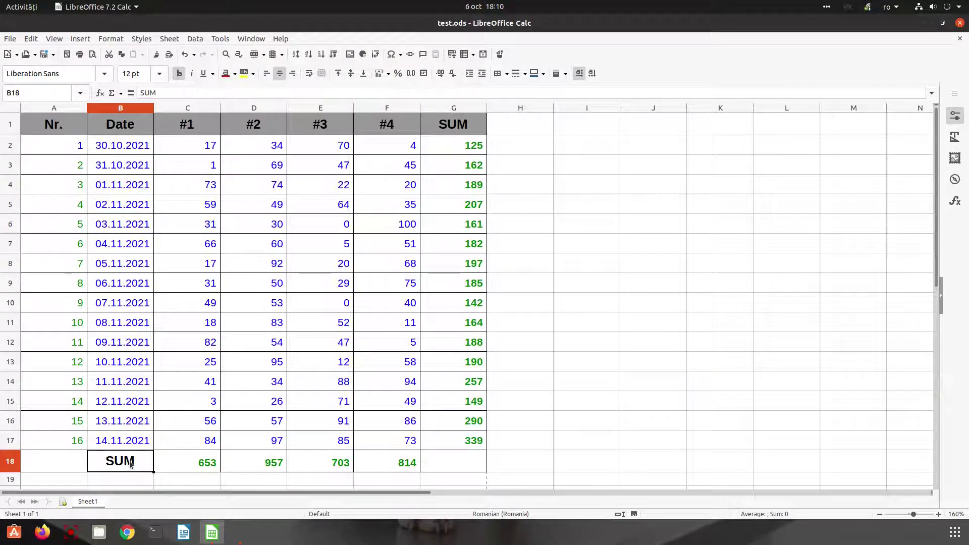
left_click_drag(66, 126, 446, 129)
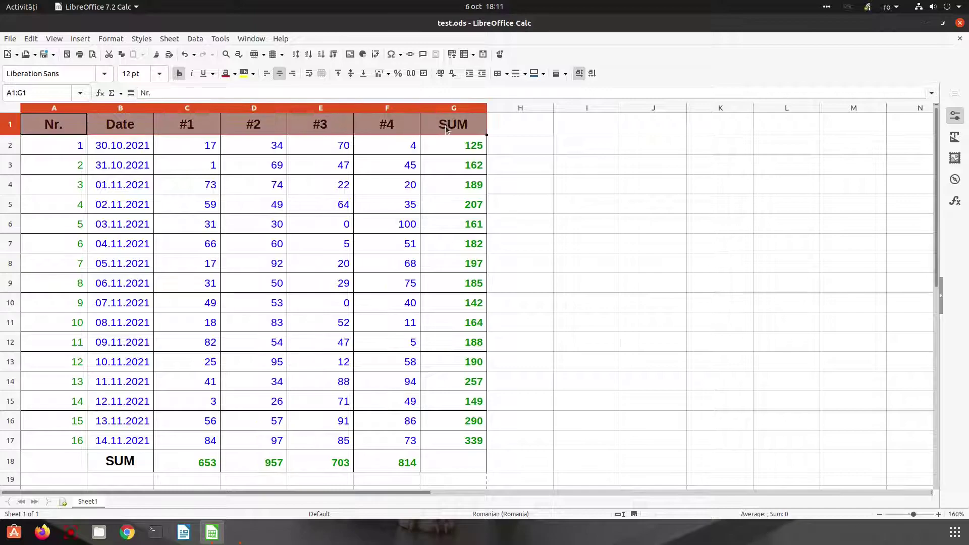
left_click(133, 464)
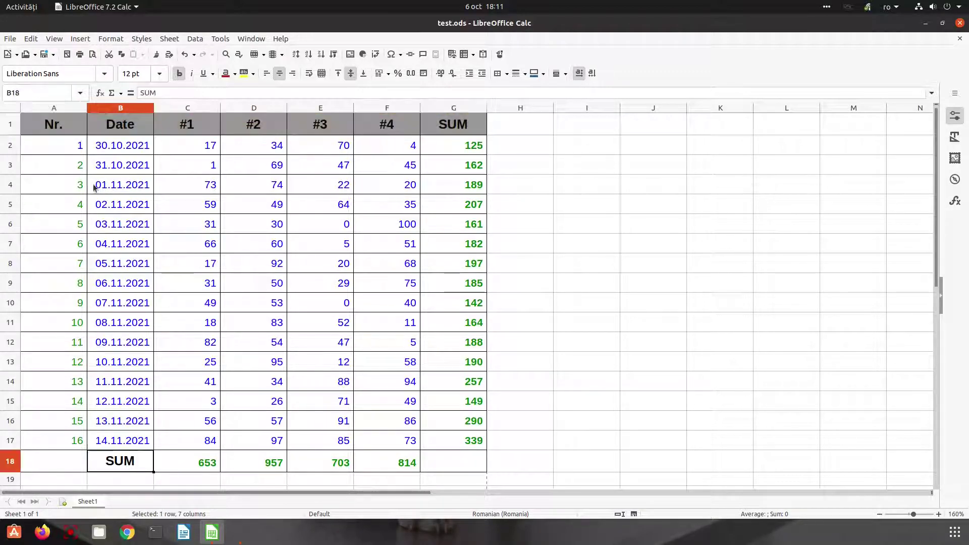
left_click_drag(69, 124, 455, 131)
left_click(444, 145)
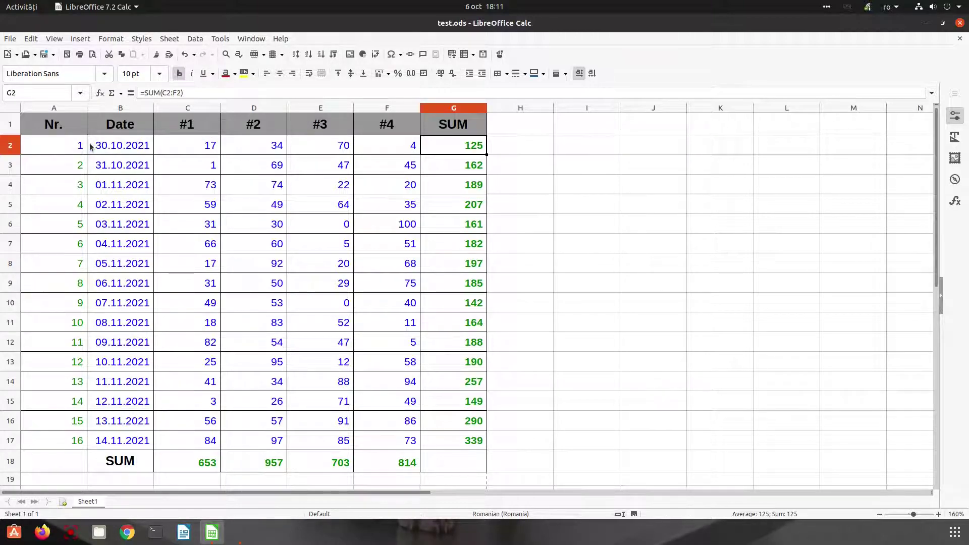
left_click(75, 440)
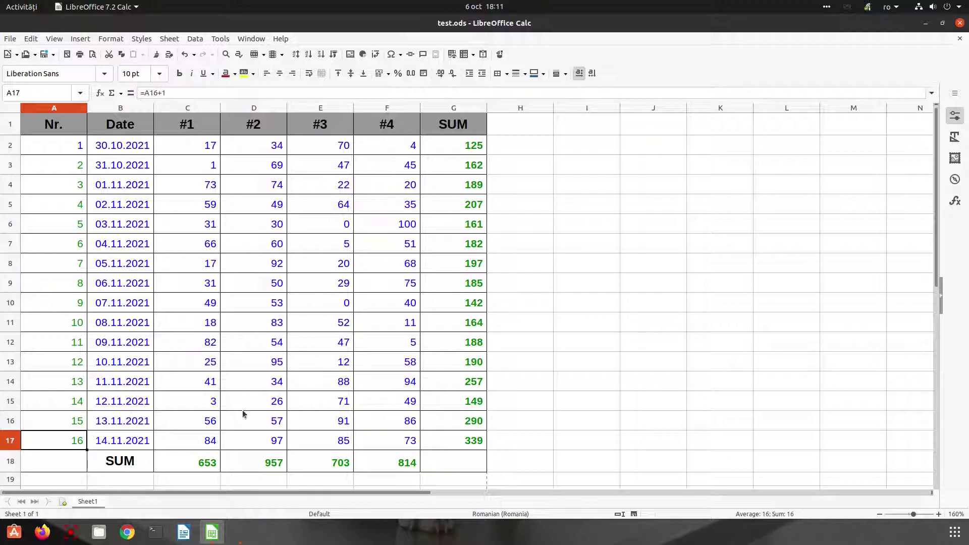
left_click(202, 462)
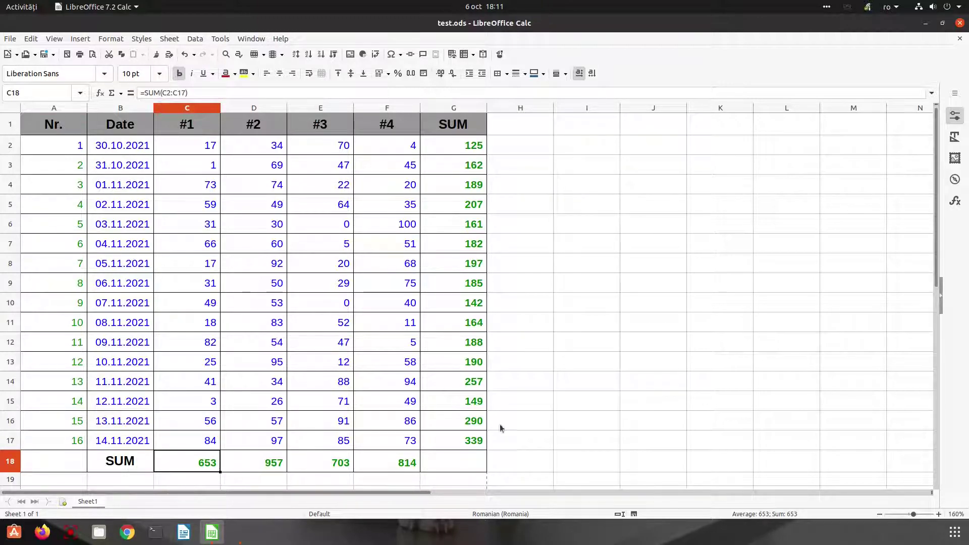
left_click(484, 249)
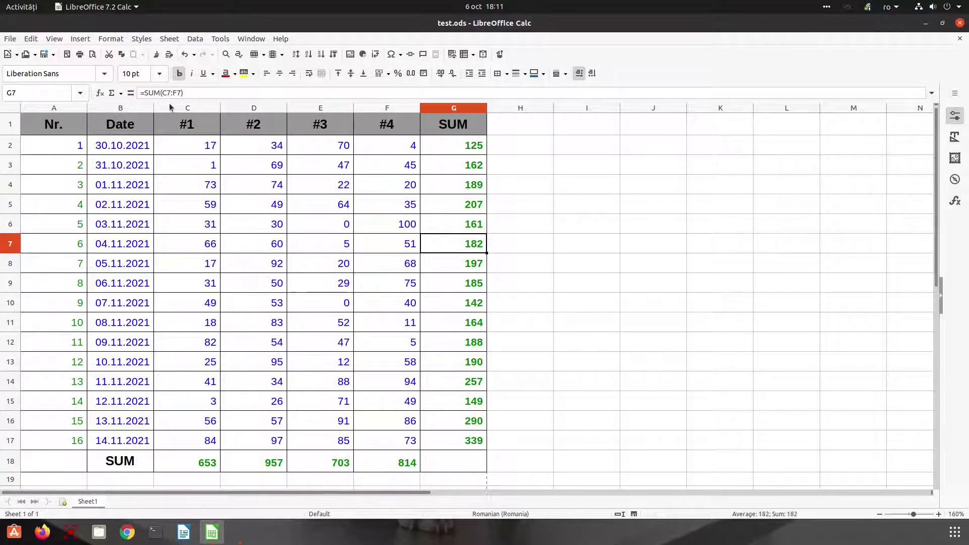
left_click(134, 150)
left_click(174, 147)
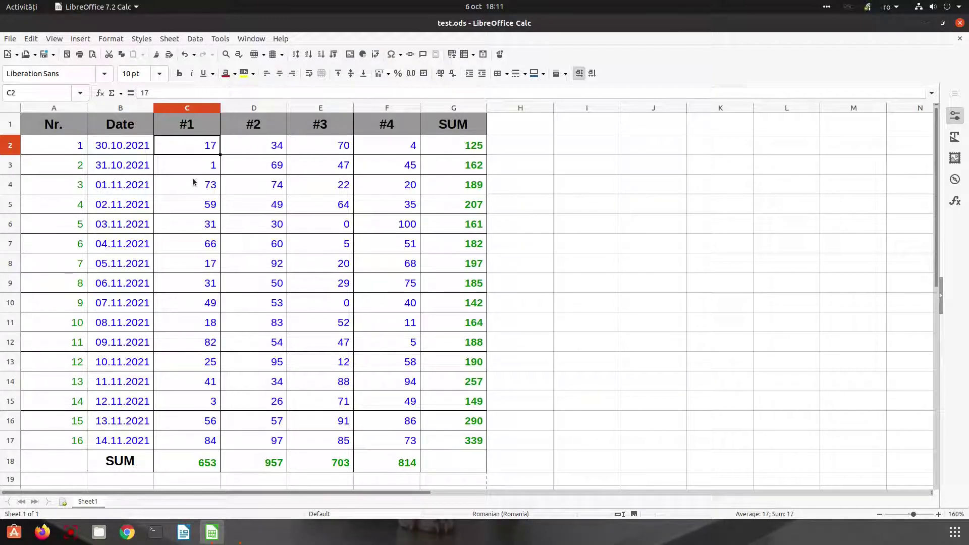
Step: Enter the text 'njnjf' in D4, then undo that entry
left_click(239, 184)
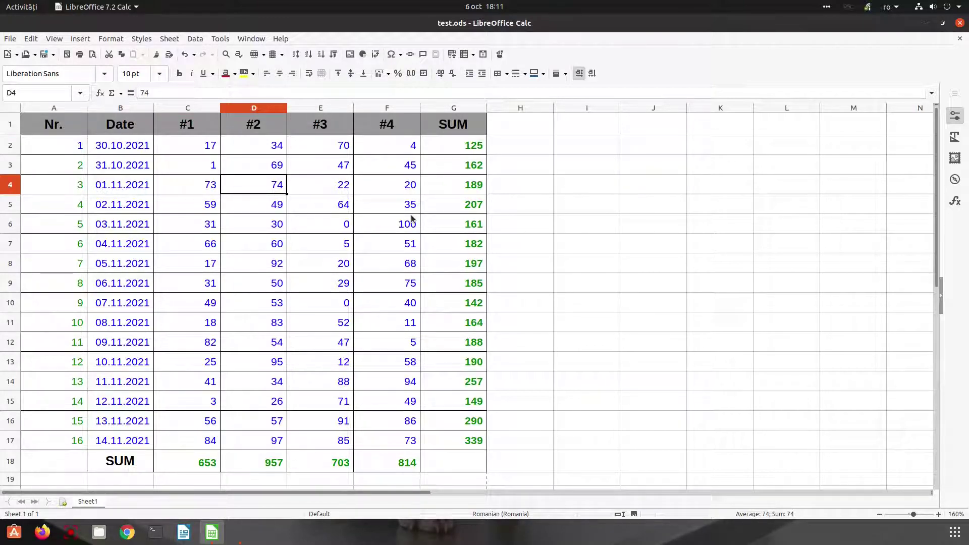
type("njnjf")
key("Return")
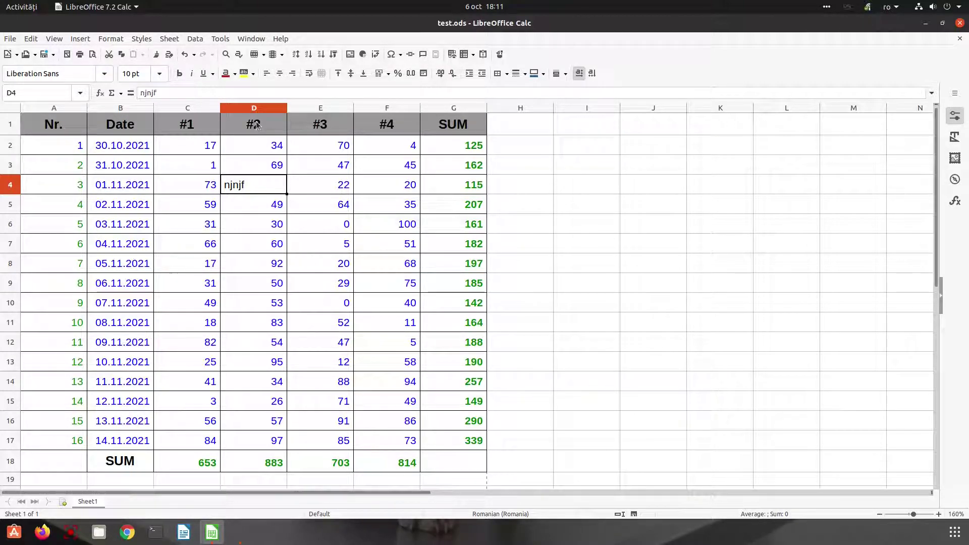
key("ctrl+z")
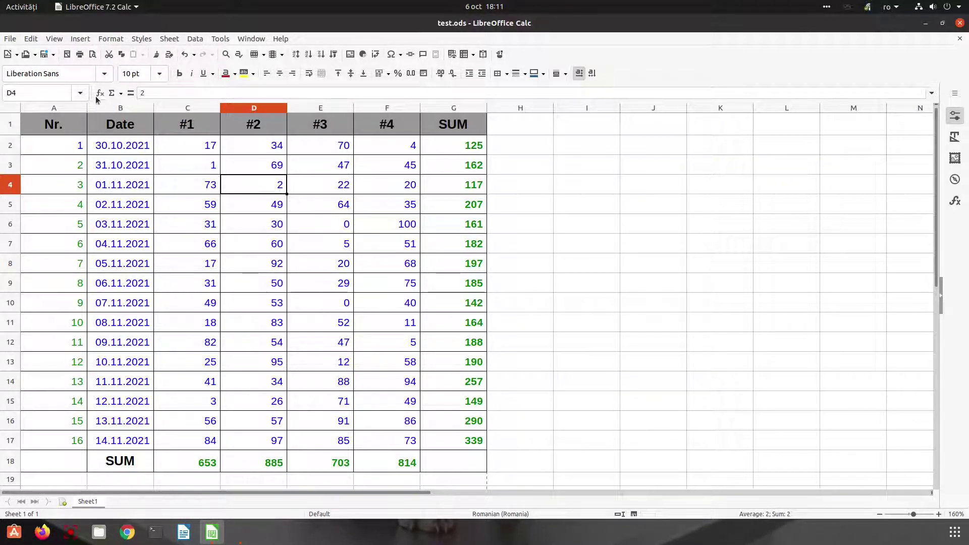
left_click(92, 54)
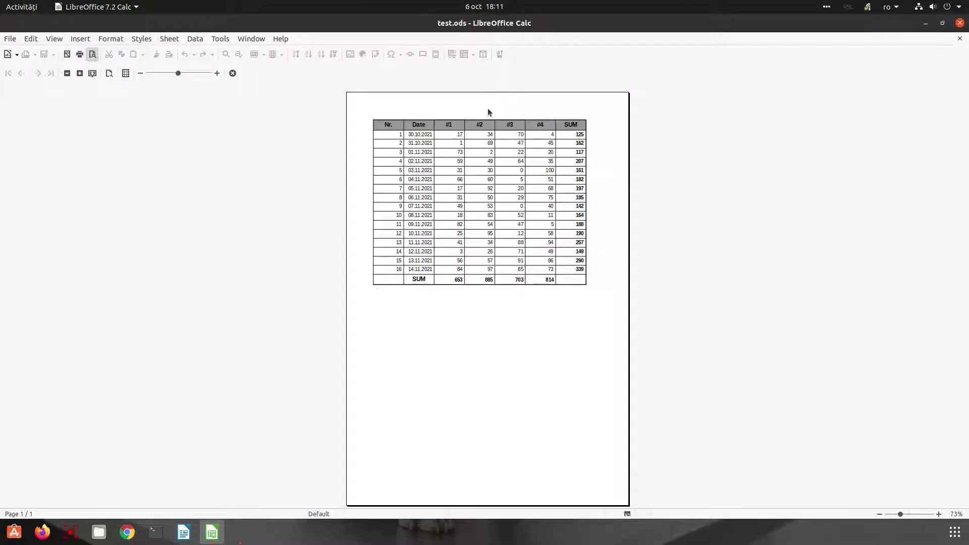
left_click(232, 74)
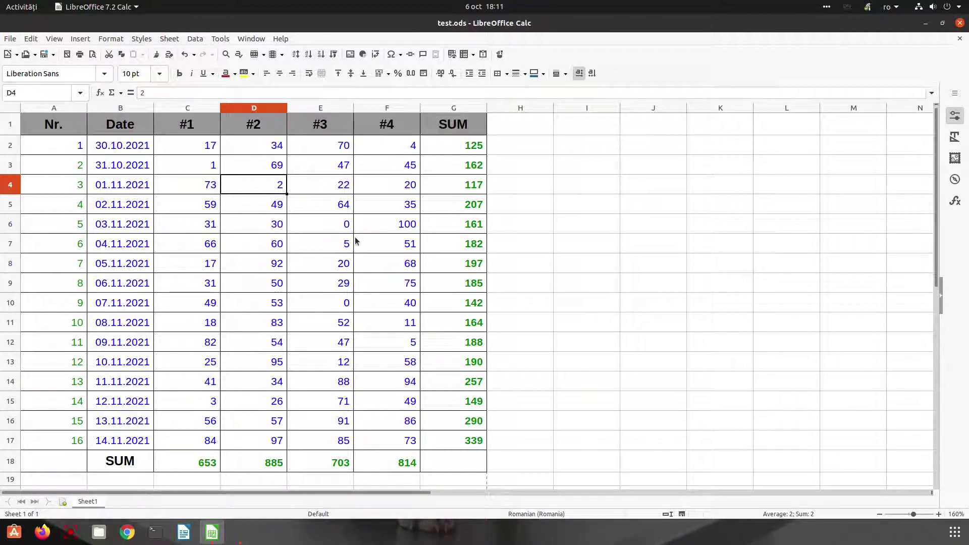
Step: Browse the View menu, then toggle Value Highlighting with Ctrl+F8 until it ends off
left_click(62, 42)
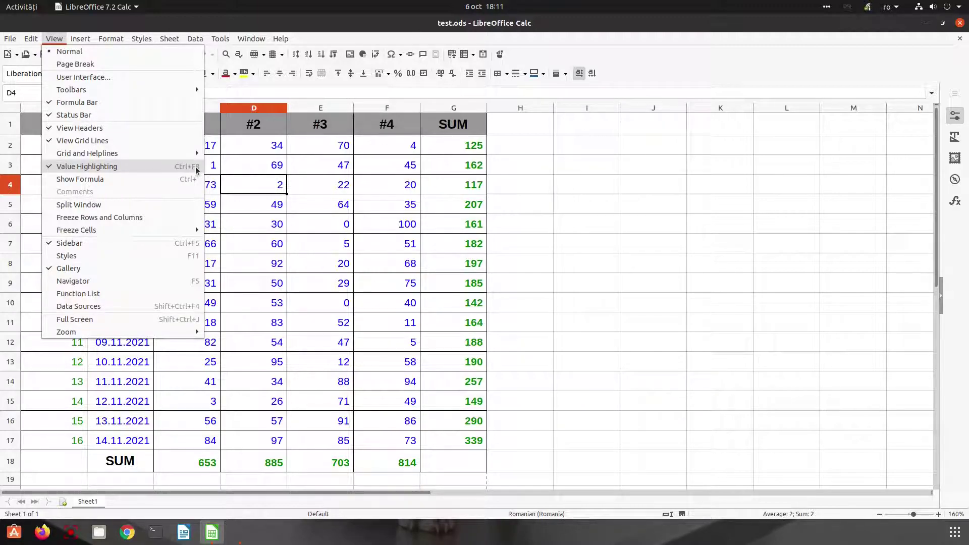
left_click(228, 169)
left_click(230, 168)
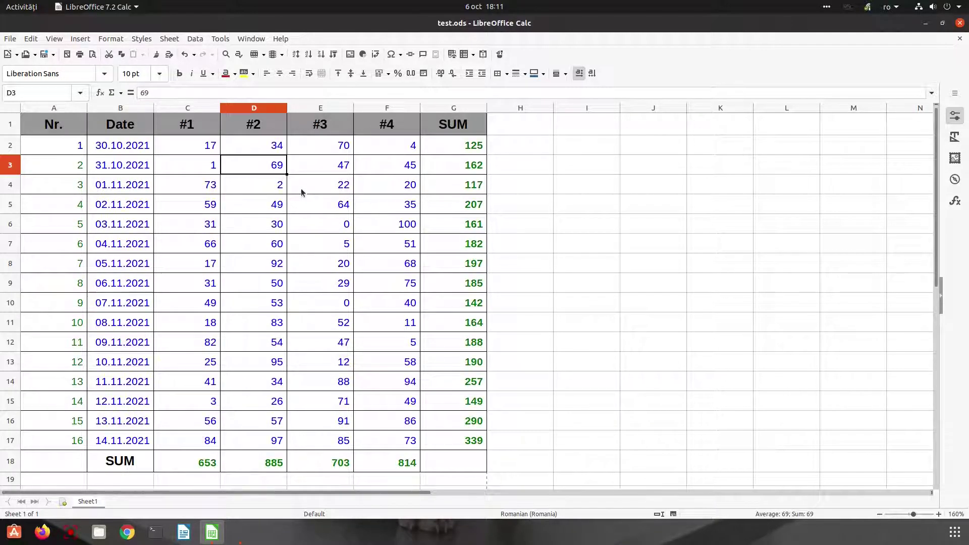
key("ctrl+F8")
key("ctrl+F8")
key("ctrl+F8")
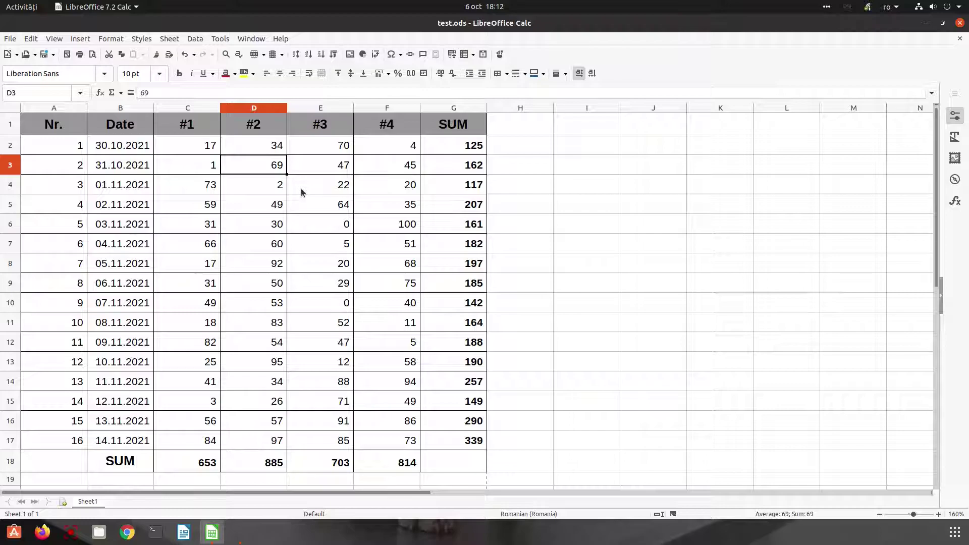
key("ctrl+F8")
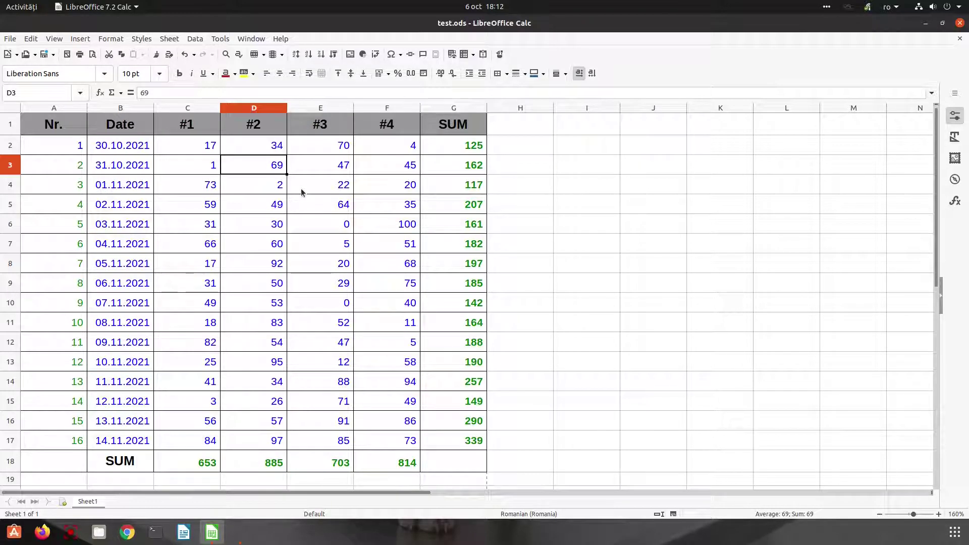
key("ctrl+F8")
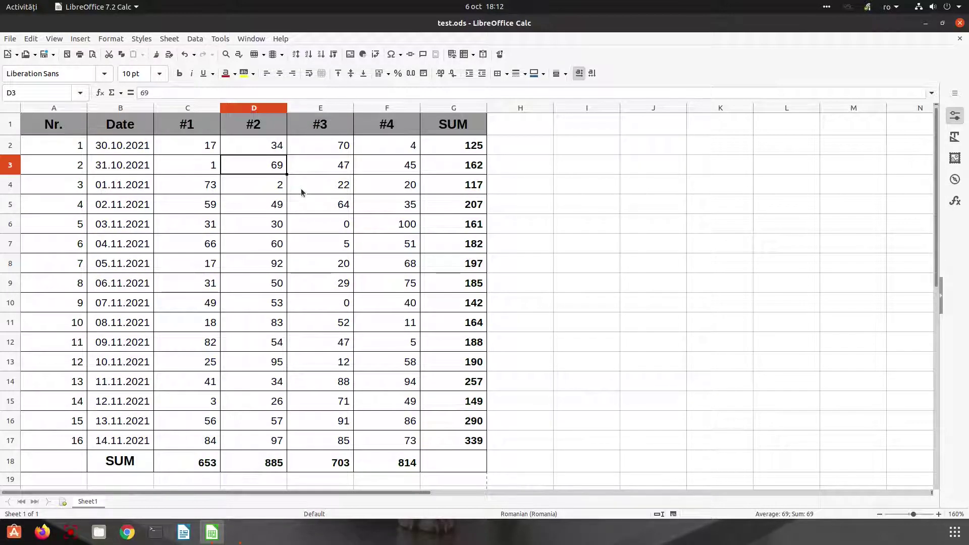
left_click(329, 210)
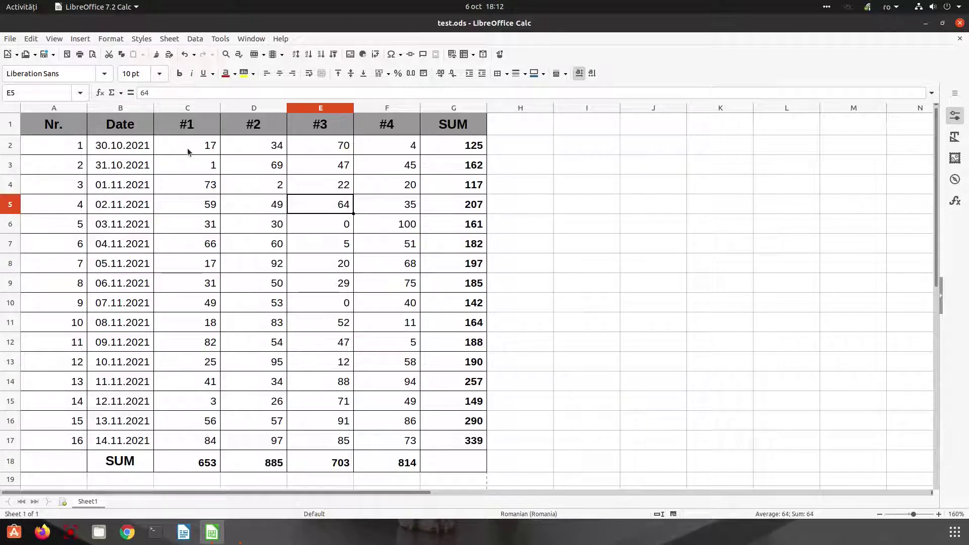
Step: Make the row 2 values in C2:F2 (17, 34, 70, 4) red
left_click_drag(188, 152, 381, 149)
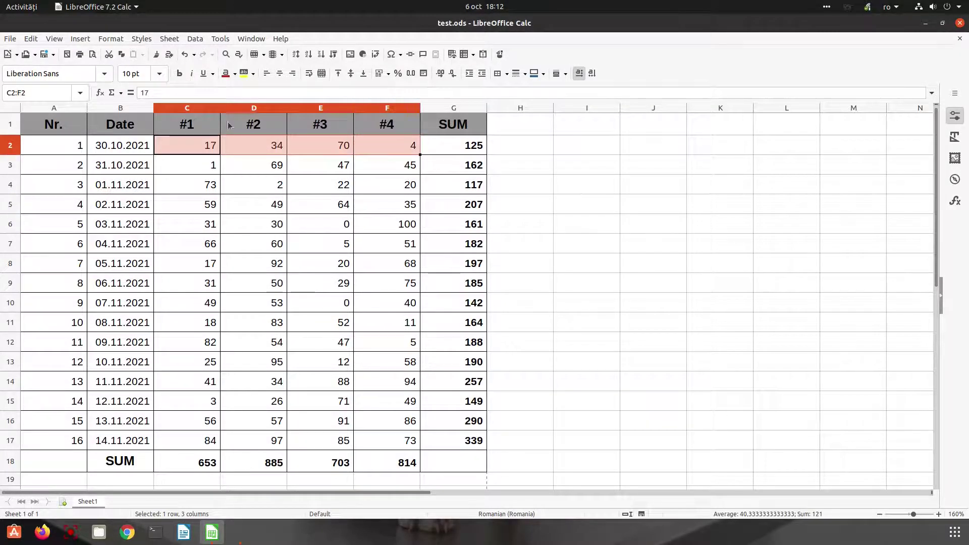
left_click(227, 74)
left_click(215, 166)
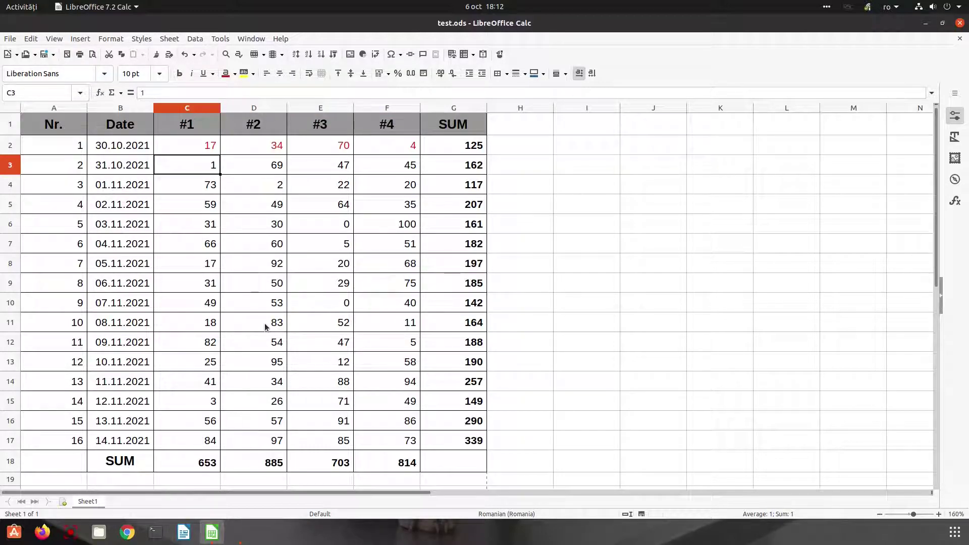
Step: Toggle Value Highlighting on with Ctrl+F8, reselect C2:F2, then switch it off
key("ctrl+F8")
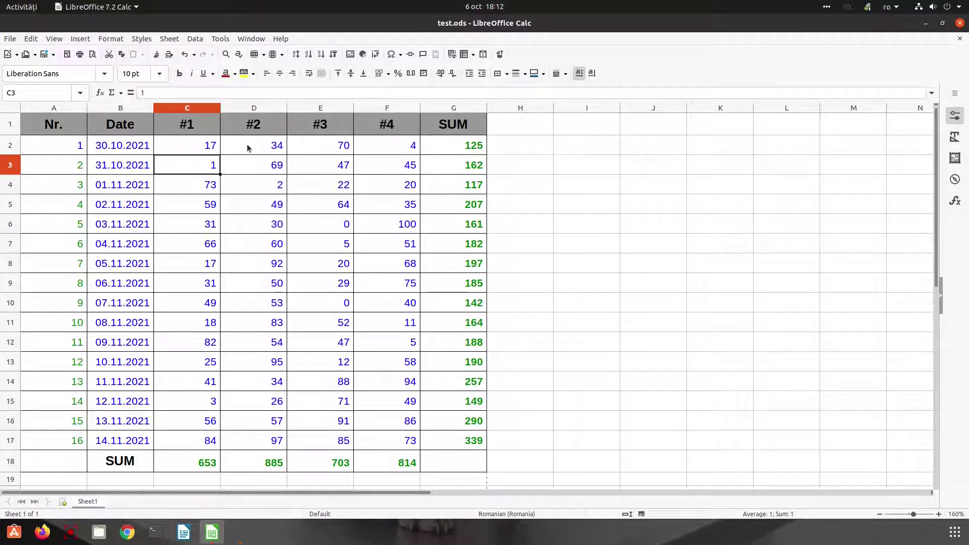
left_click_drag(212, 147, 382, 147)
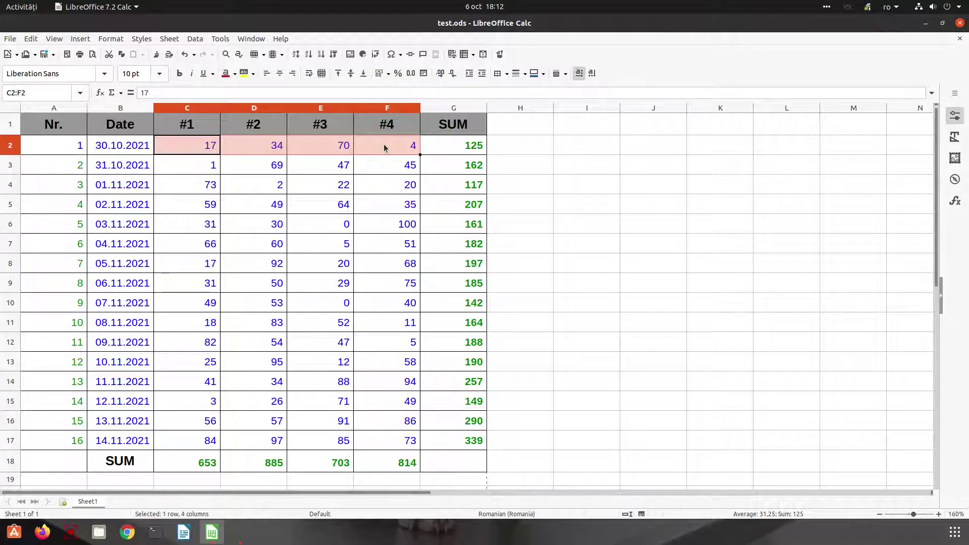
key("ctrl+F8")
left_click(389, 162)
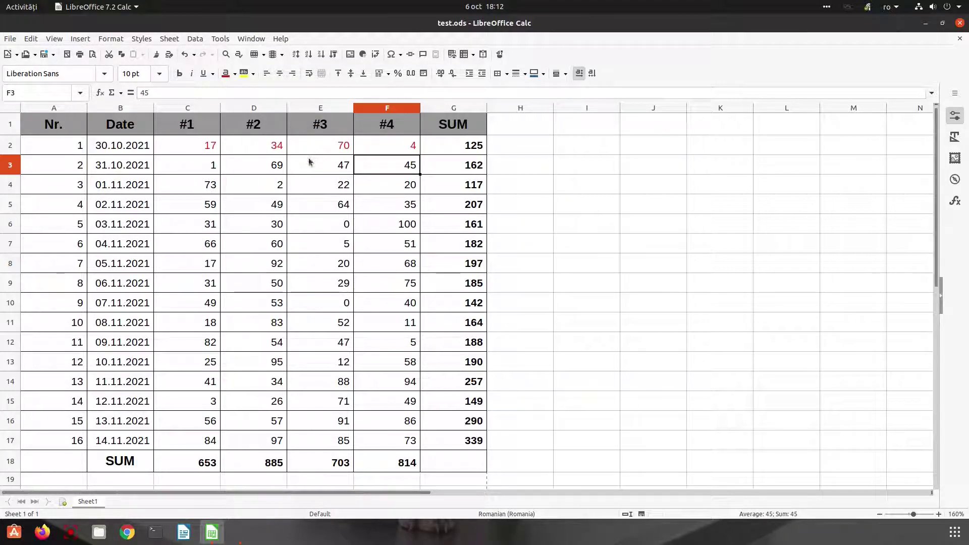
Step: Store 5 in E7 as text and turn Value Highlighting on to reveal it
left_click(331, 199)
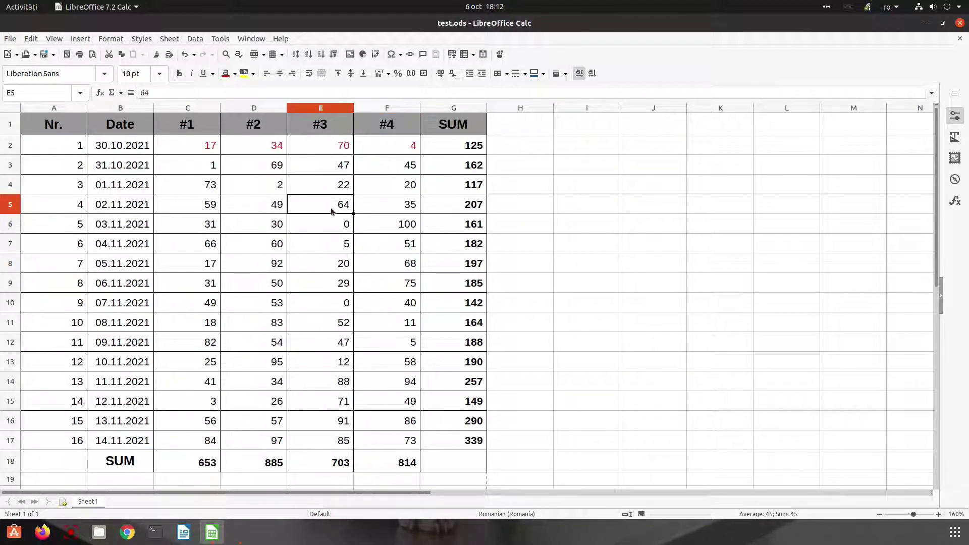
left_click(335, 244)
double_click(337, 247)
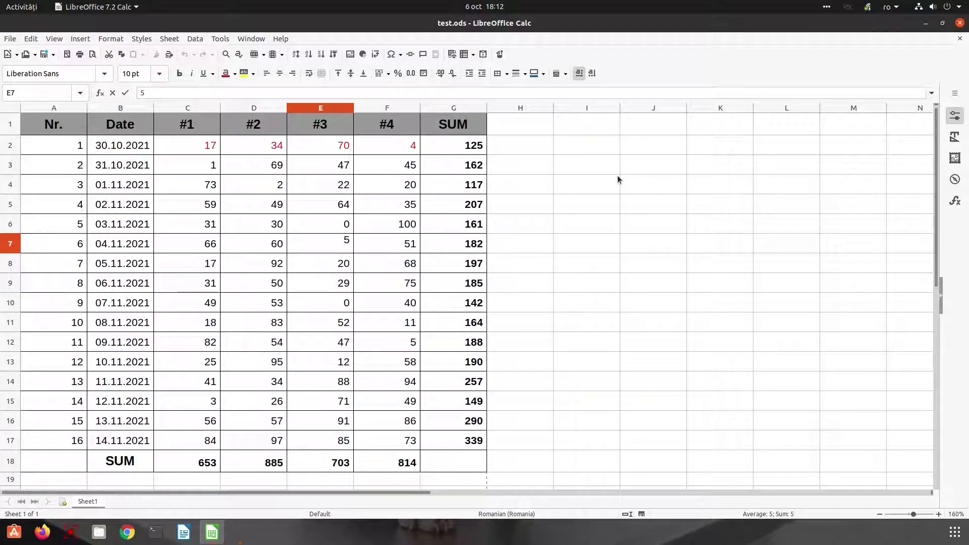
key("Return")
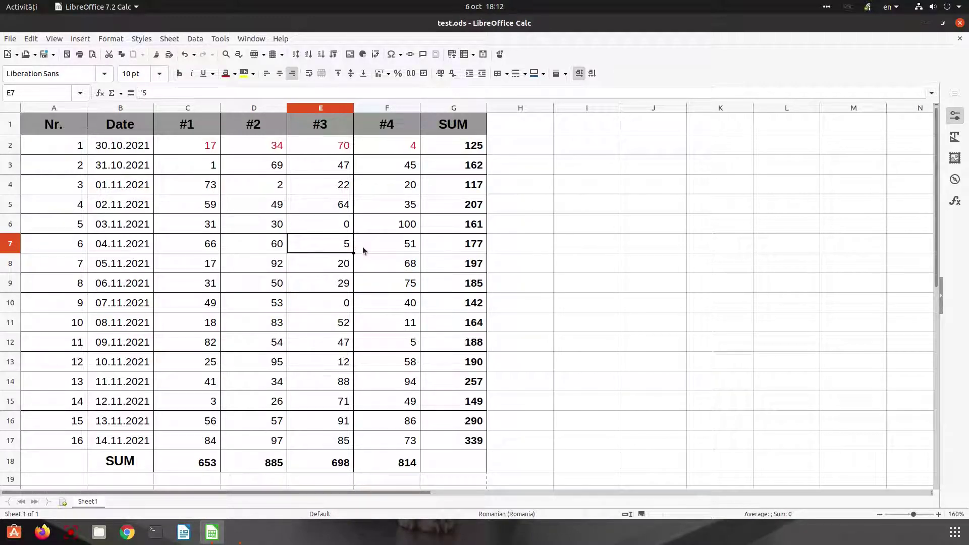
key("ctrl+F8")
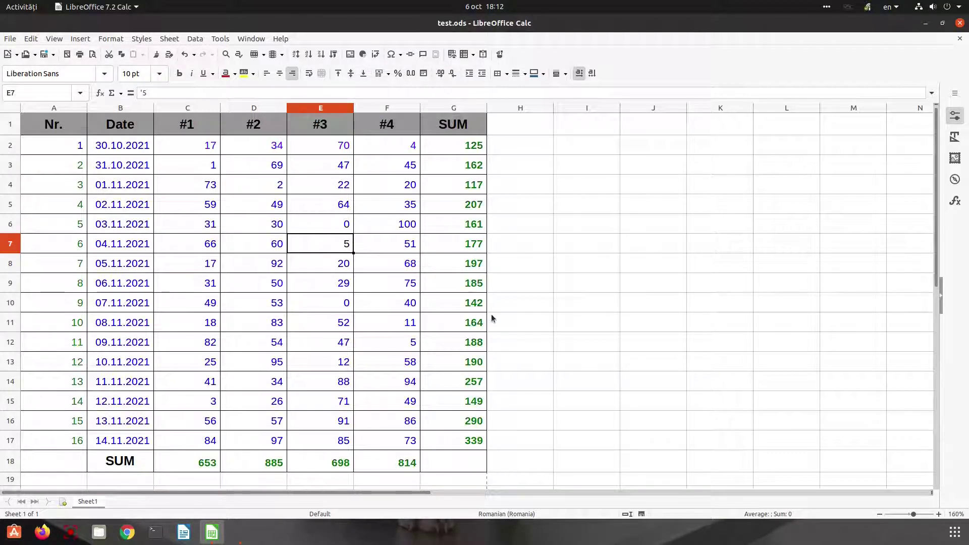
Step: Remove E7's apostrophe to make it the number 5, then undo the change
left_click(387, 264)
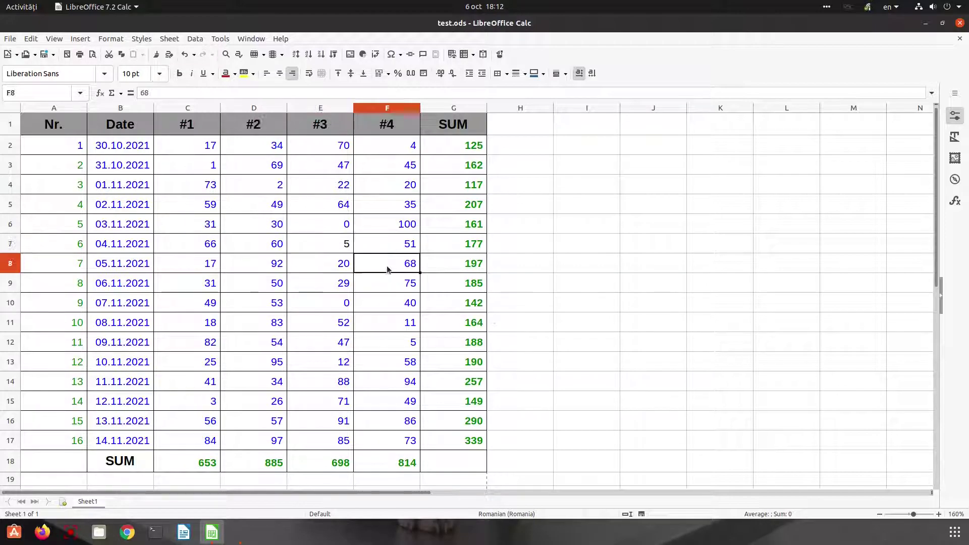
left_click(341, 251)
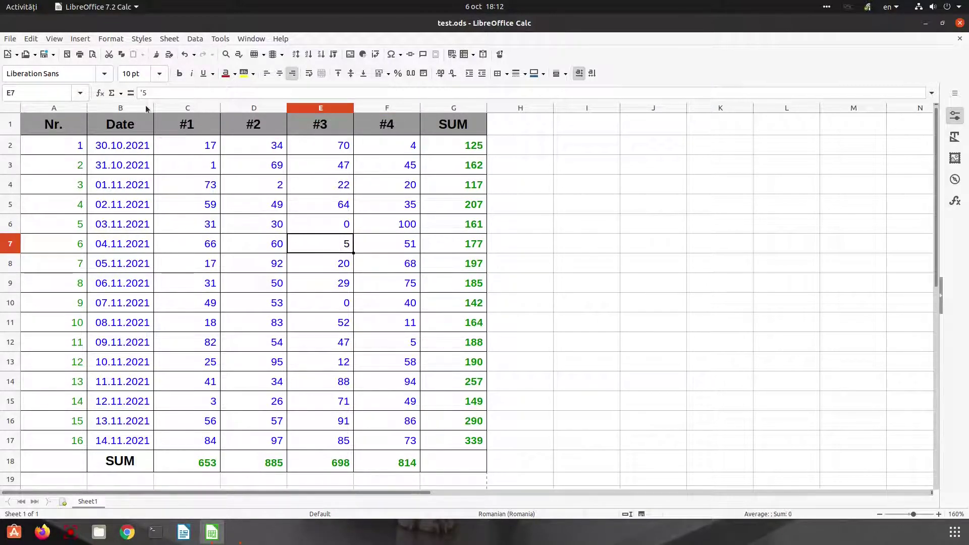
key("F2")
key("BackSpace")
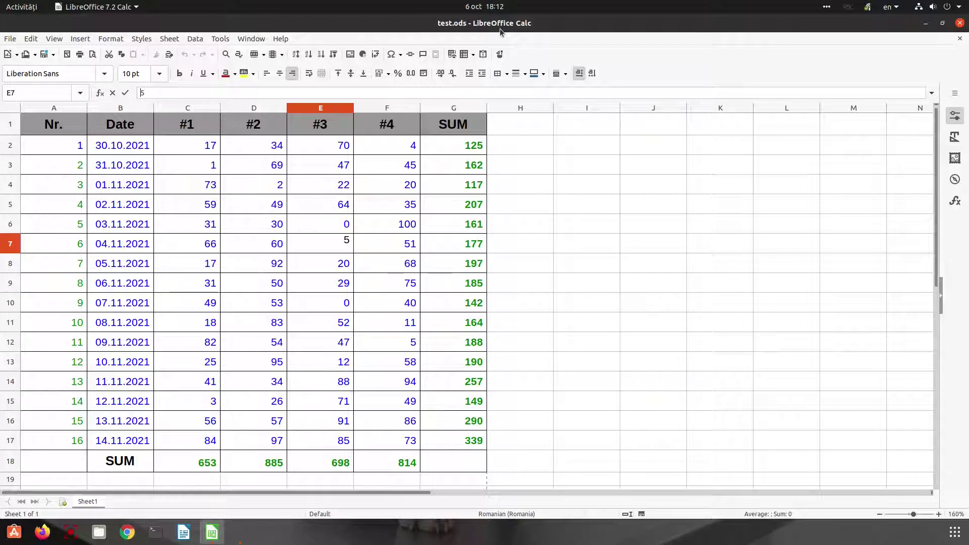
key("Return")
key("Up")
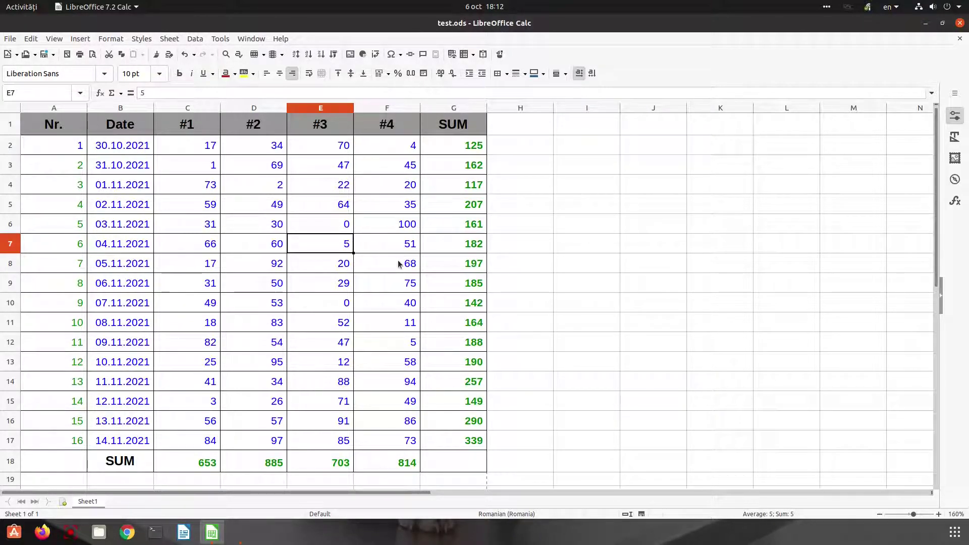
key("ctrl+z")
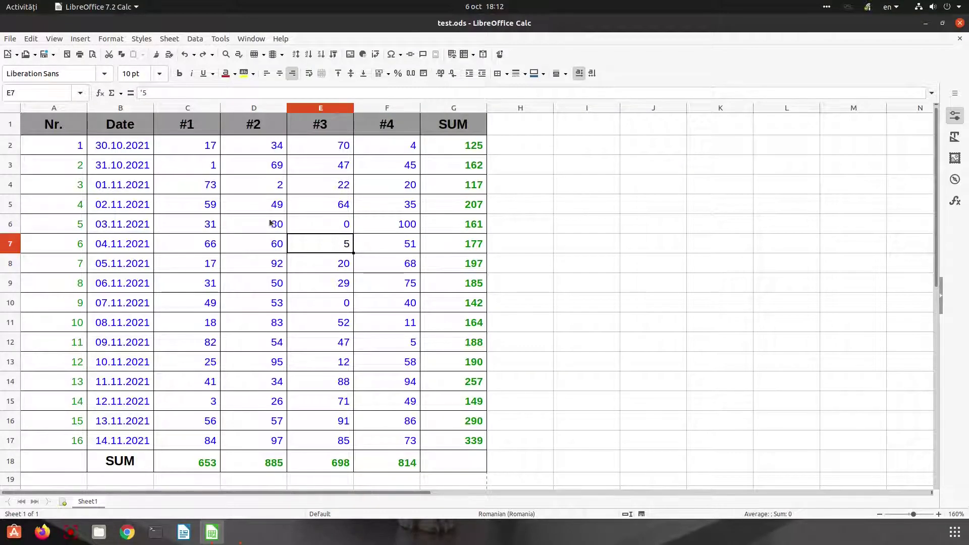
Step: Make E7 the number 5 again, then show Help > About LibreOffice
left_click(143, 94)
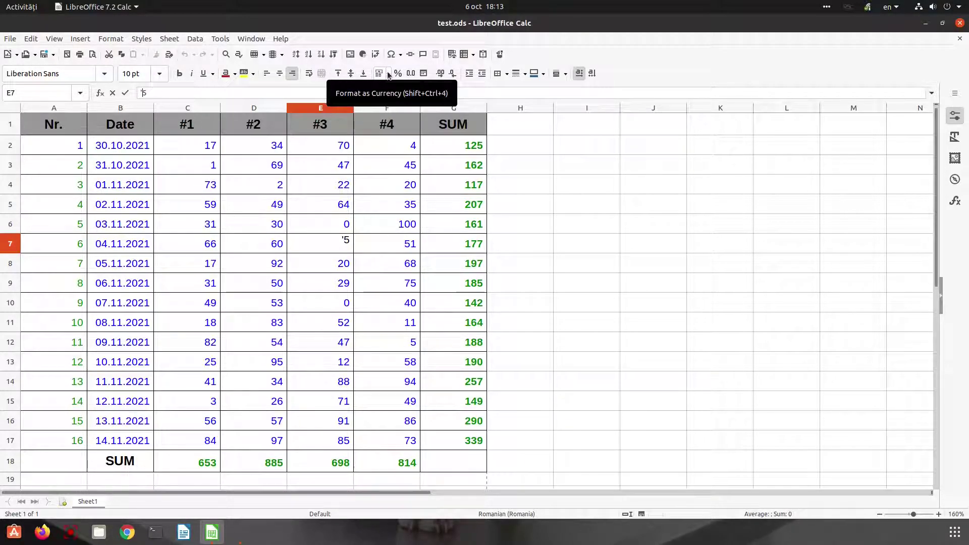
key("BackSpace")
key("Return")
key("Up")
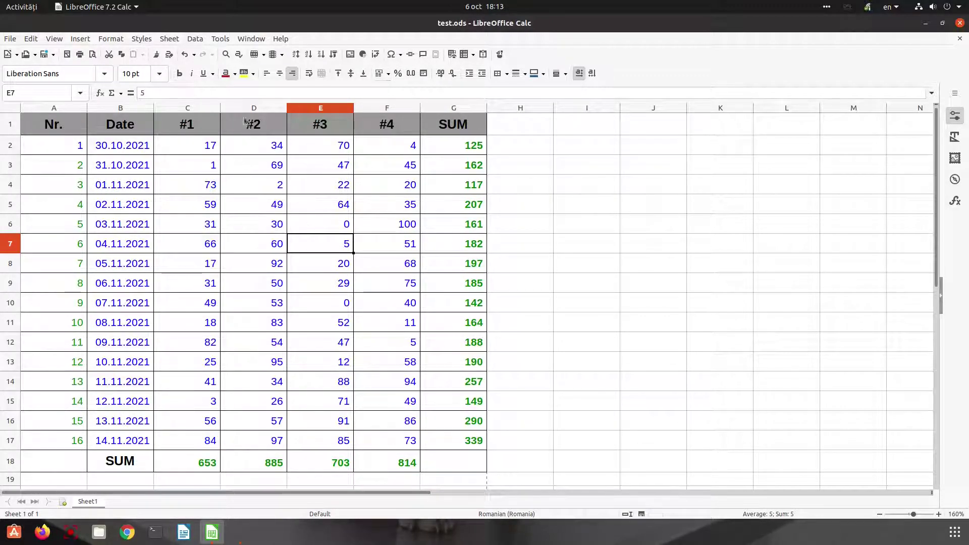
left_click(281, 38)
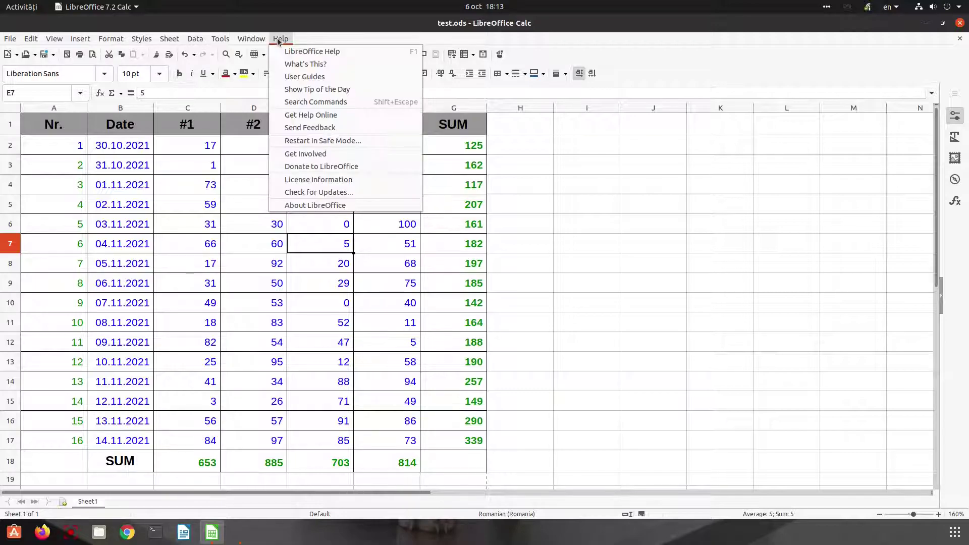
left_click(323, 205)
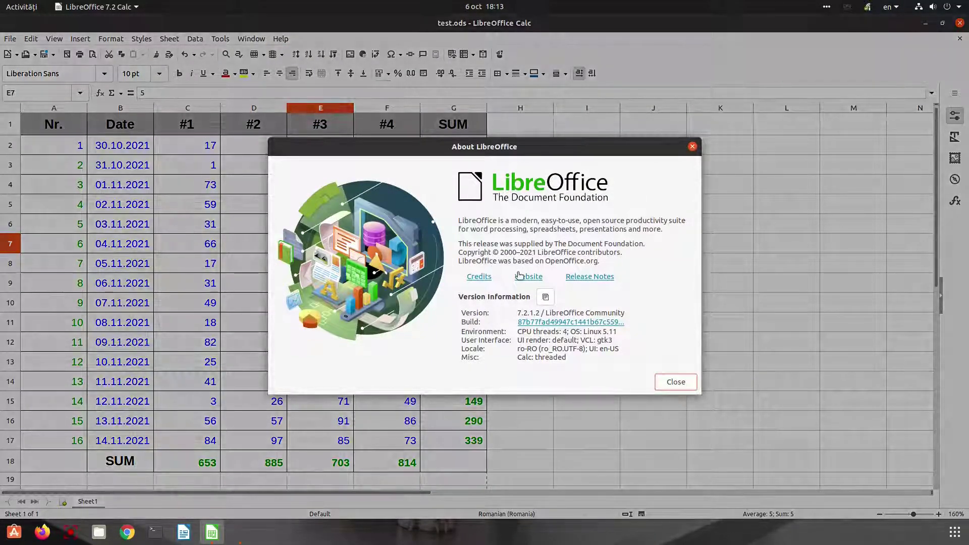